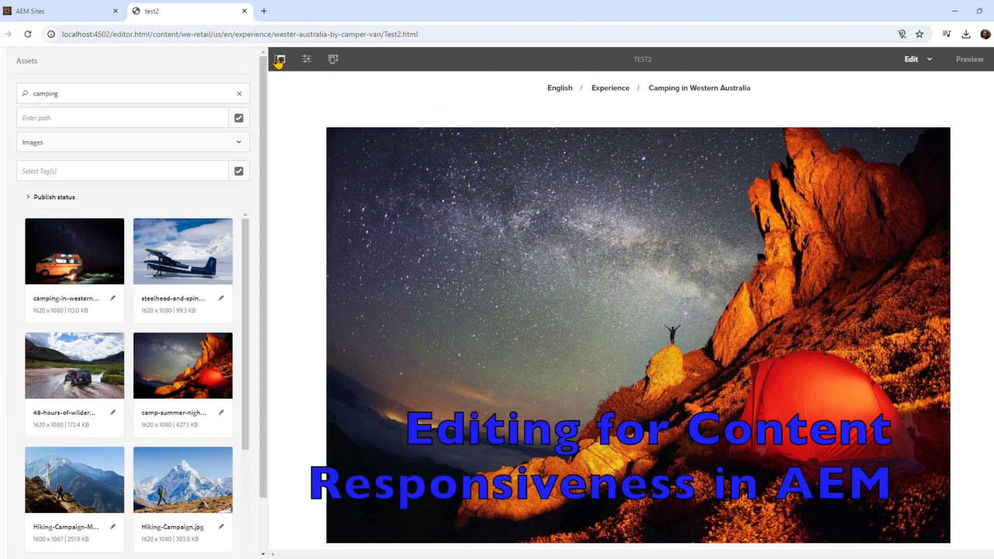
Step: Open the device emulator and view TEST2 at iPad Retina and Galaxy S7 widths
left_click(332, 60)
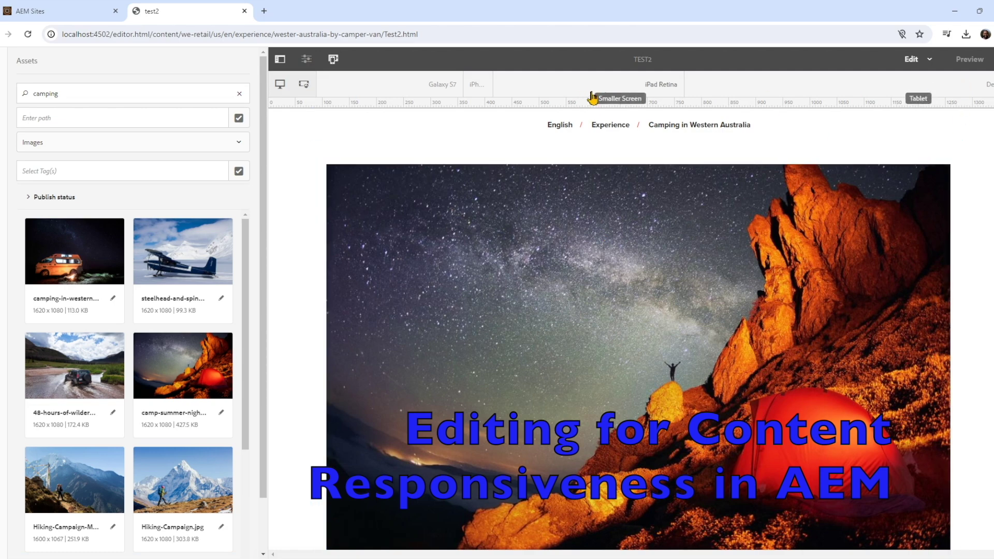
left_click(495, 92)
left_click(457, 85)
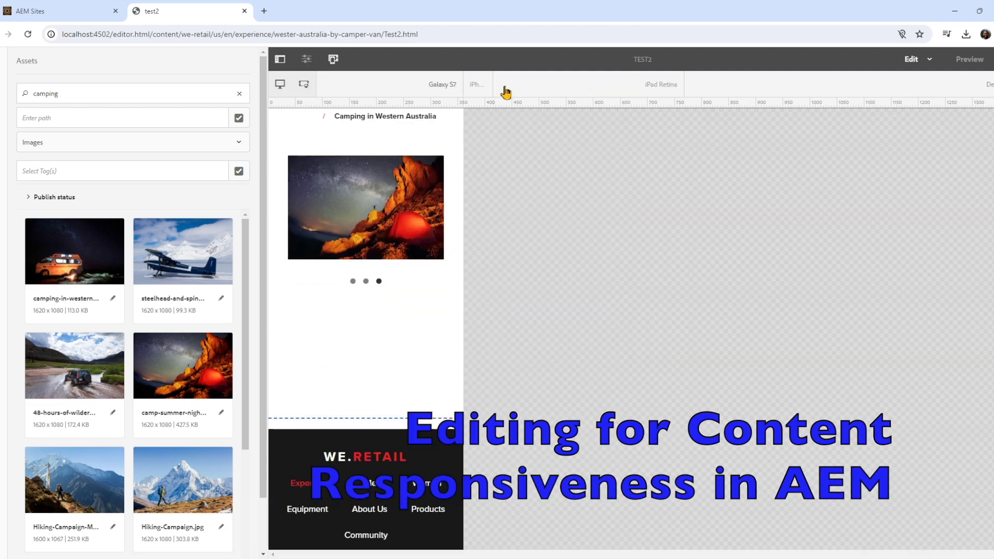
Step: Preview TEST2 at iPhone 8 Plus, iPad Retina and desktop widths, then return to Edit mode
left_click(964, 59)
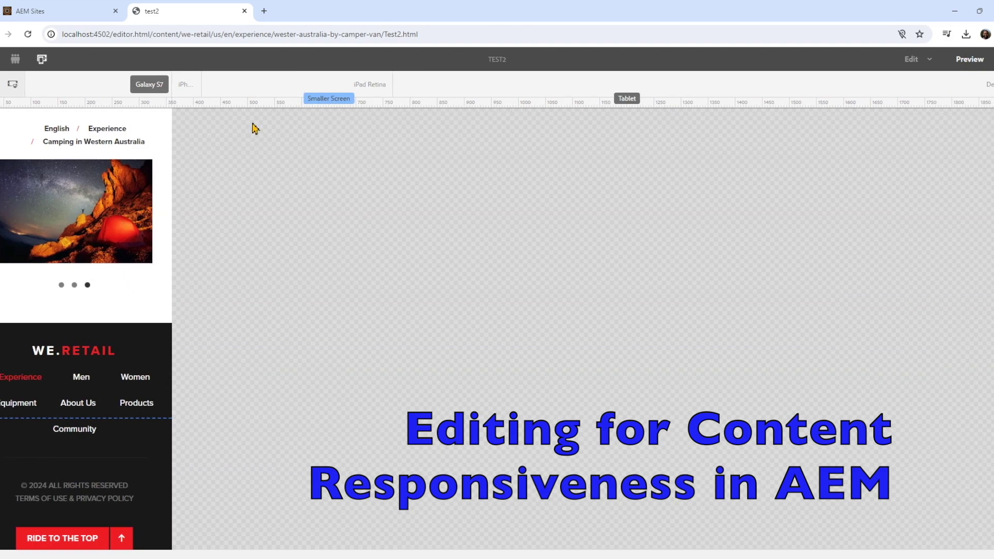
left_click(183, 88)
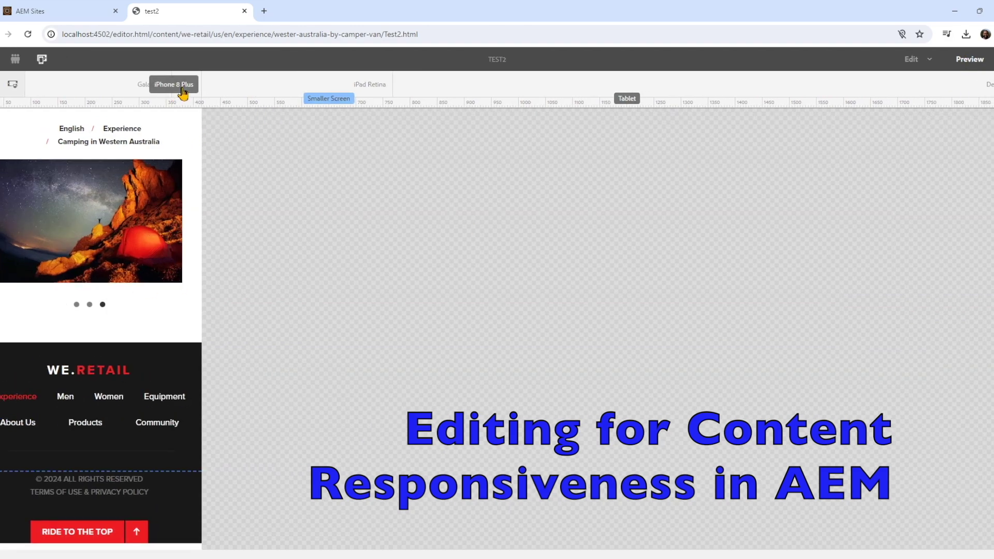
left_click(334, 92)
left_click(610, 85)
left_click(980, 88)
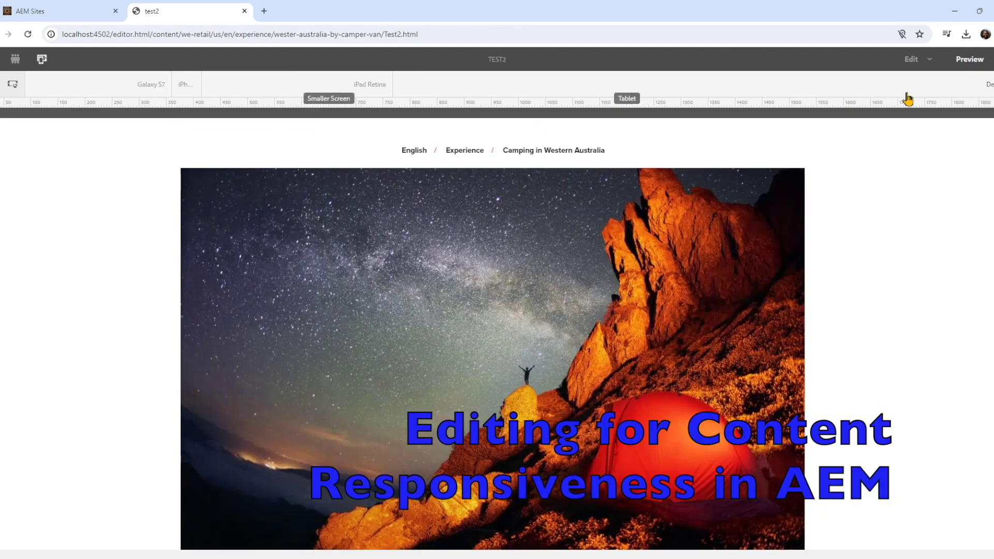
left_click(911, 60)
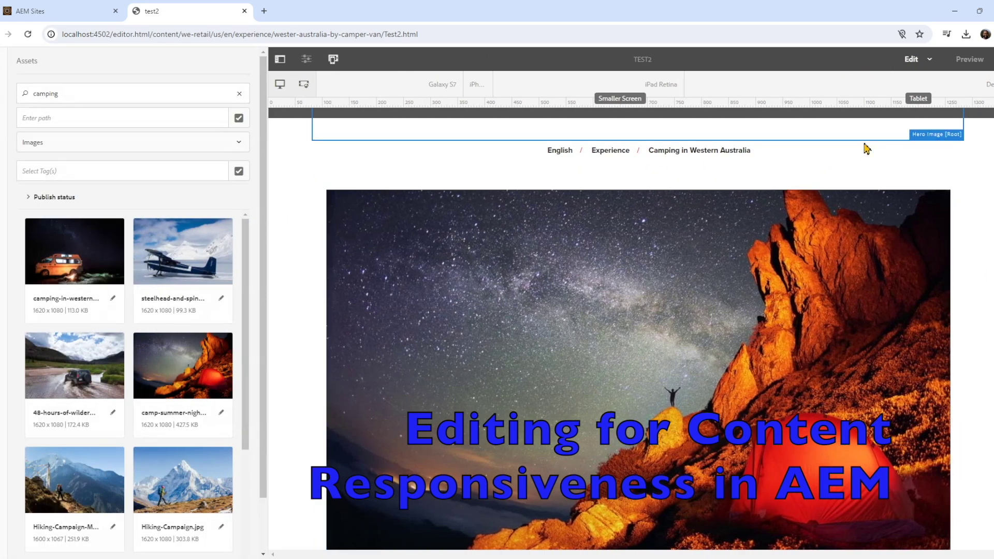
Step: Delete the Image component below the Content Fragment
scroll(880, 176, "down", 8)
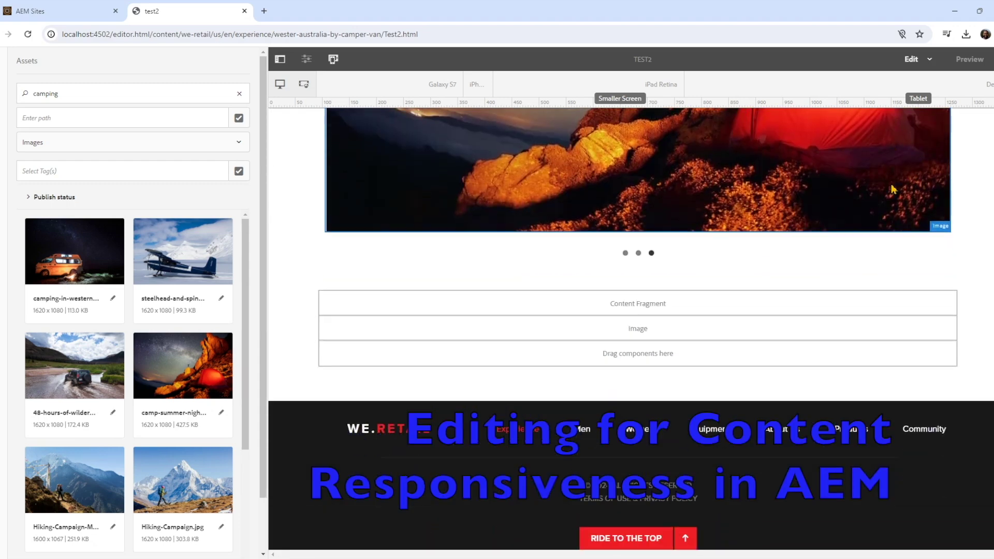
left_click(572, 310)
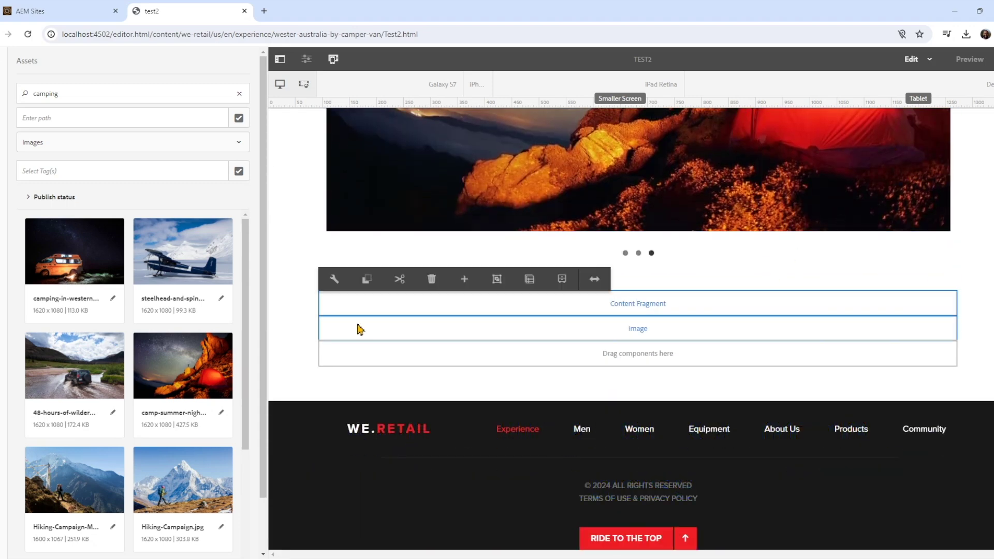
left_click(332, 280)
left_click(607, 166)
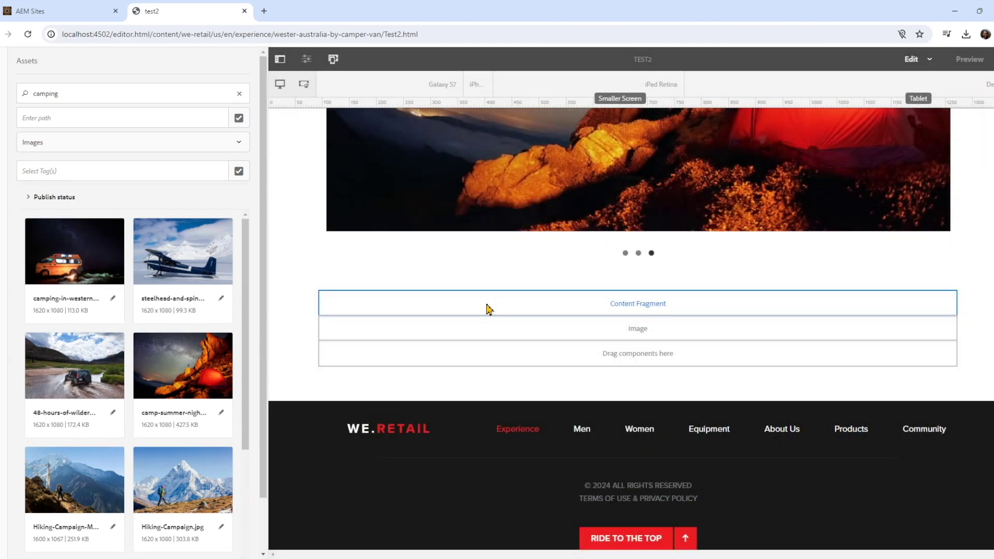
left_click(481, 301)
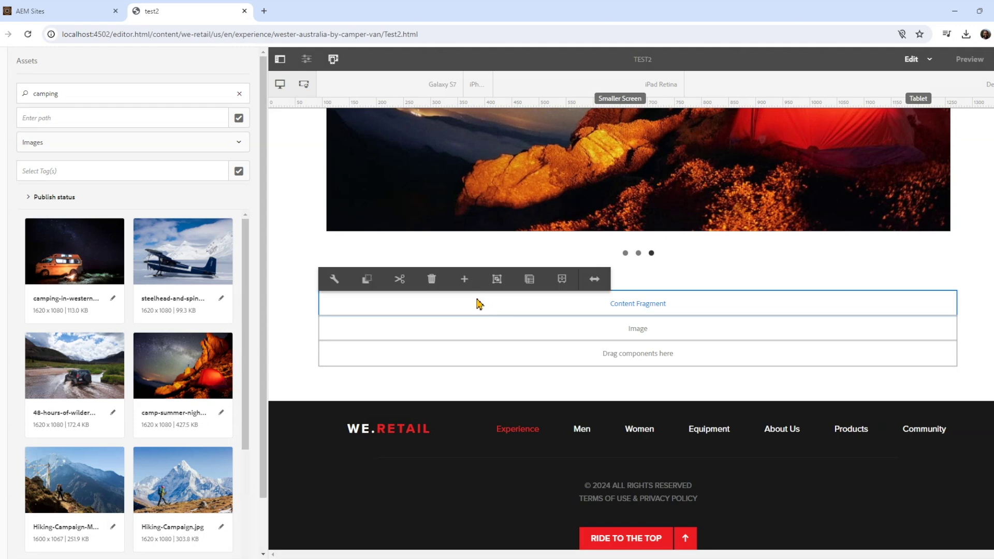
left_click(437, 335)
left_click(431, 304)
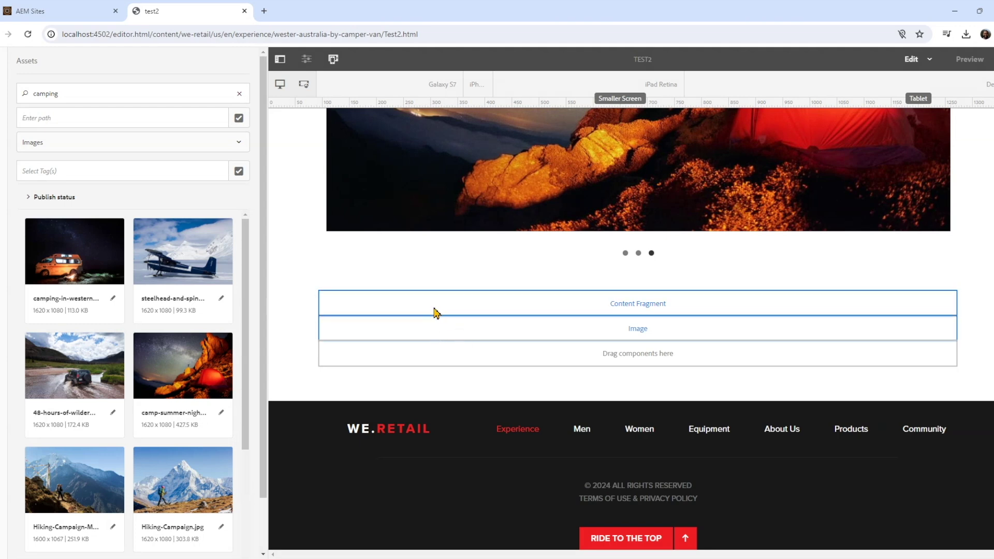
left_click(558, 329)
Step: Insert a second Content Fragment component, found by searching 'con'
left_click(399, 308)
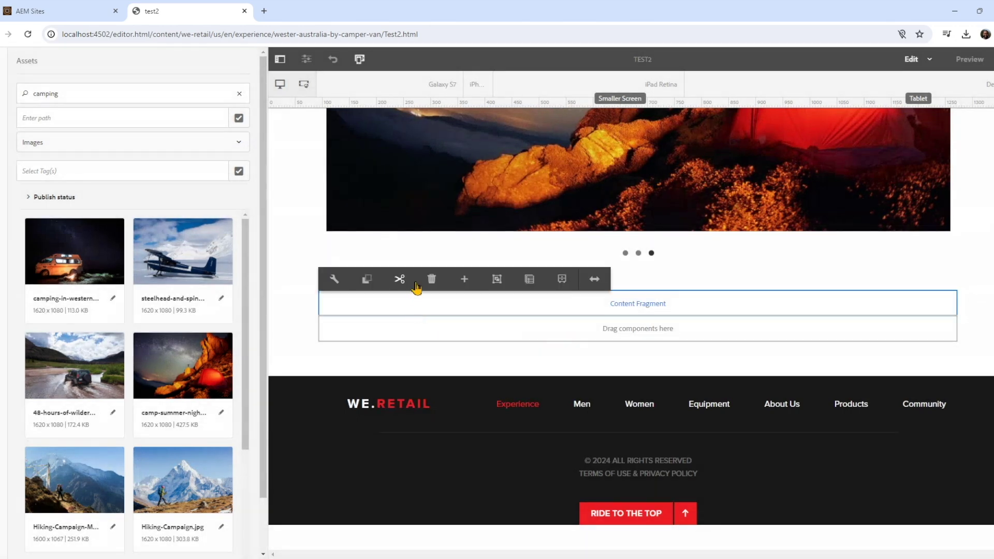
left_click(464, 279)
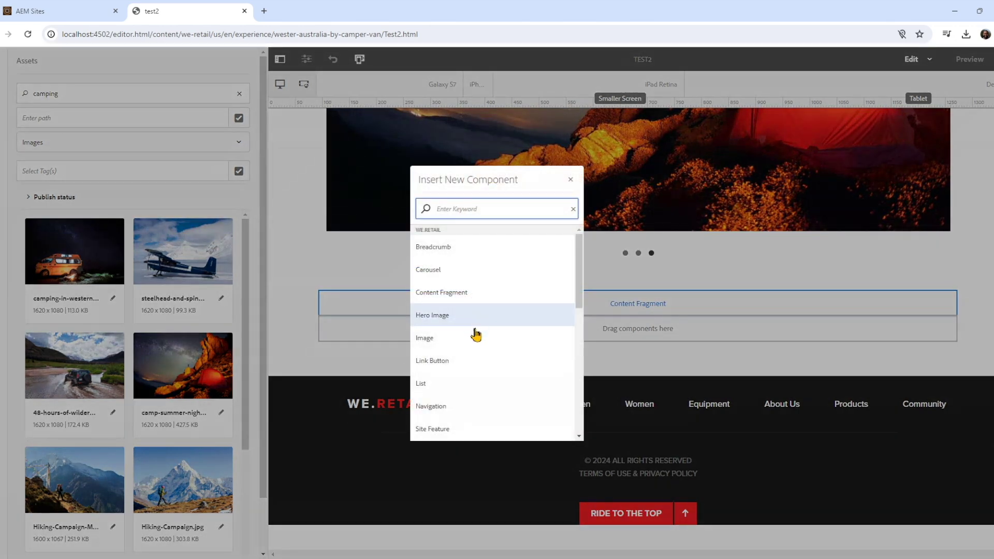
scroll(484, 352, "down", 2)
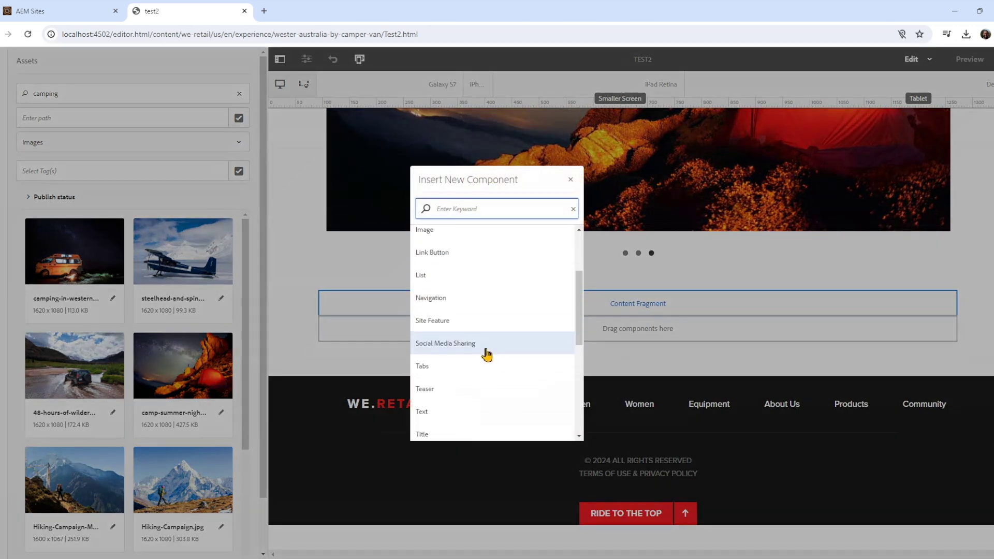
scroll(473, 318, "down", 2)
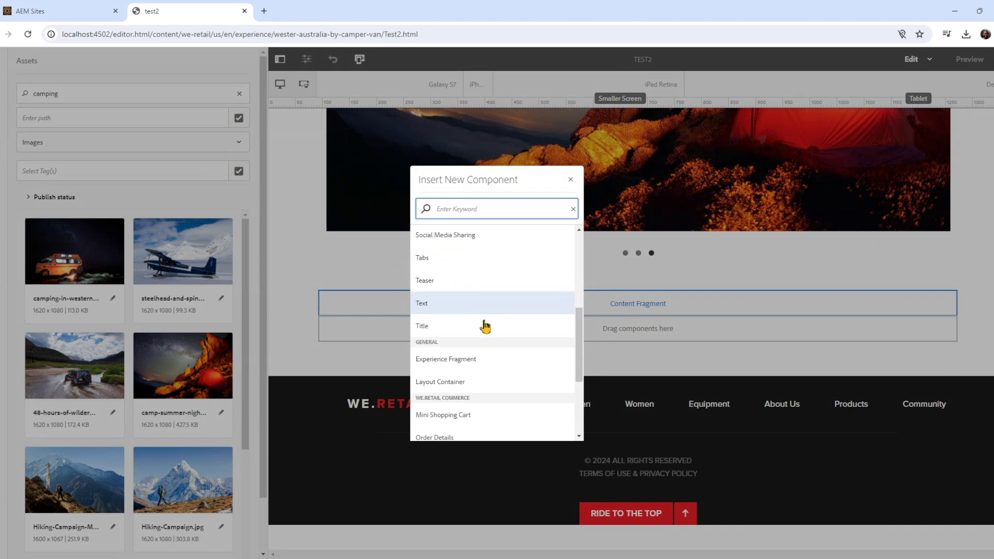
scroll(470, 373, "down", 2)
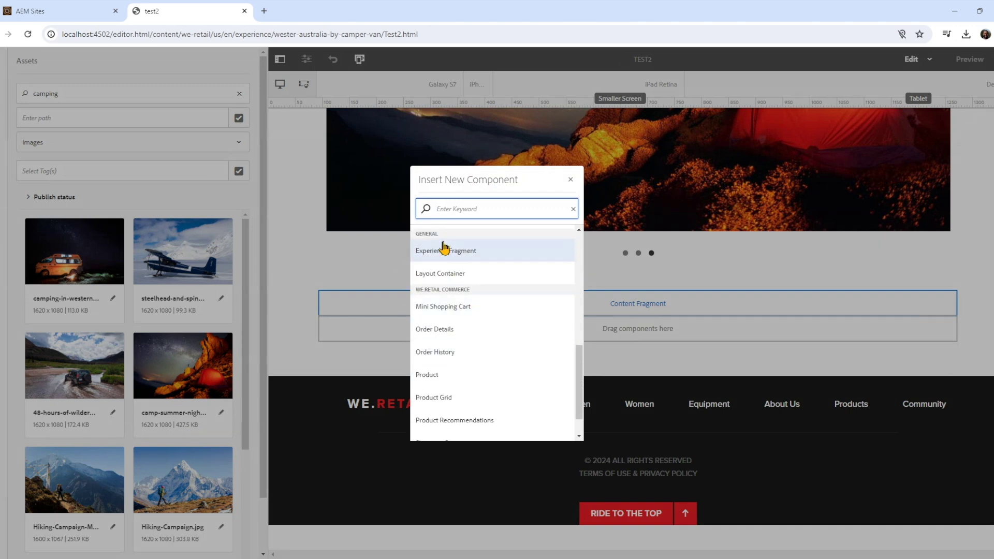
type("con")
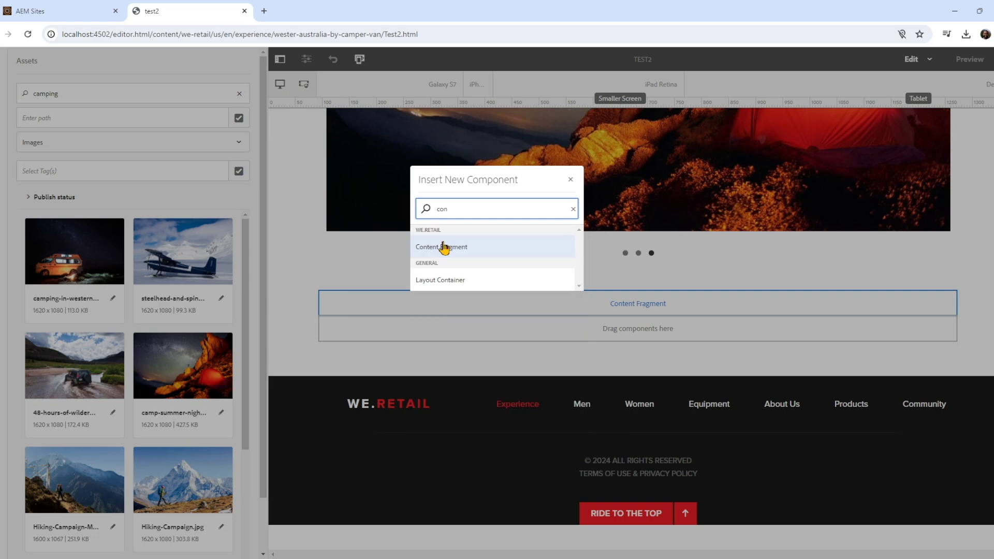
left_click(530, 248)
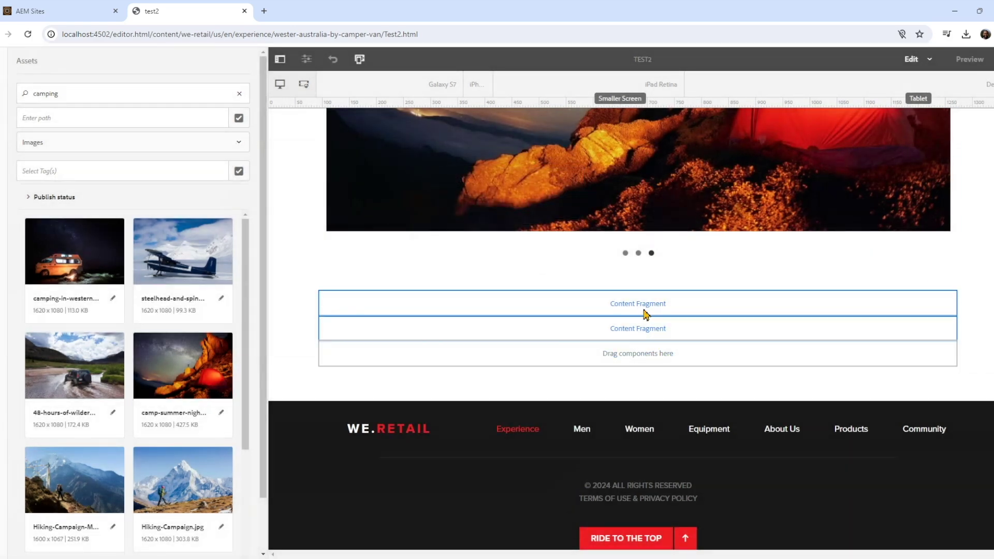
Step: Drop the Order Status content fragment from the Content Fragments assets into the first Content Fragment component
left_click(333, 301)
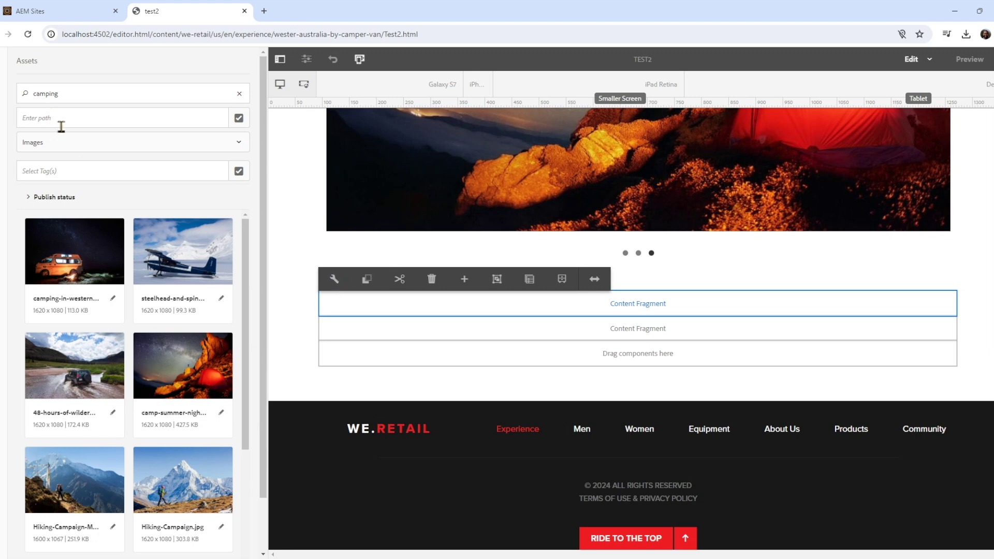
left_click(239, 144)
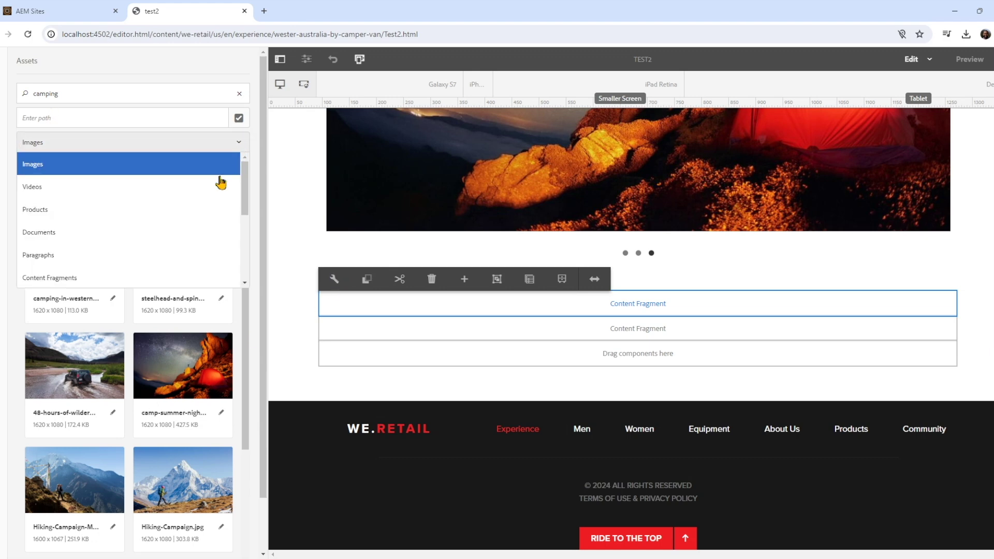
left_click(114, 278)
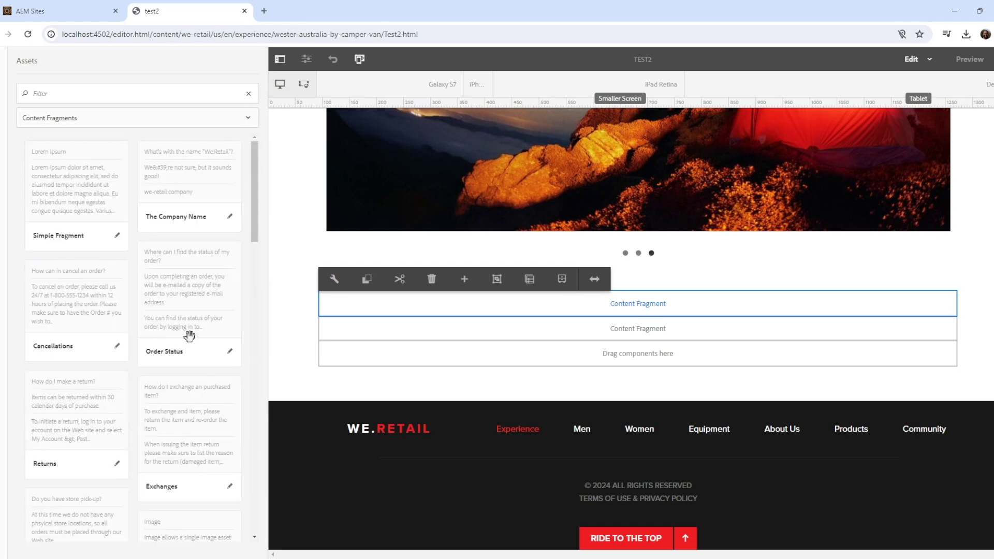
left_click_drag(179, 291, 503, 309)
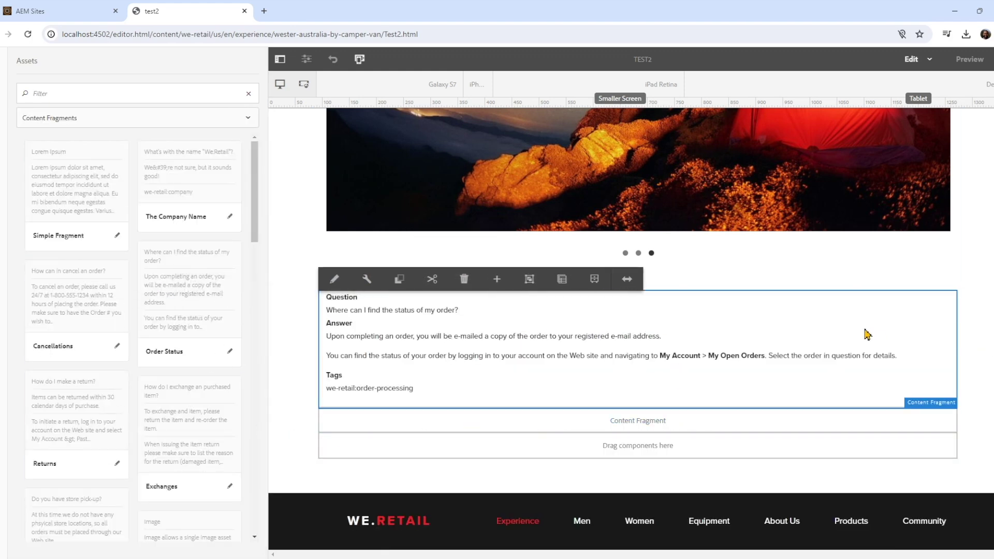
Step: Resize the Order Status fragment in layout mode to about half the page width
left_click(627, 279)
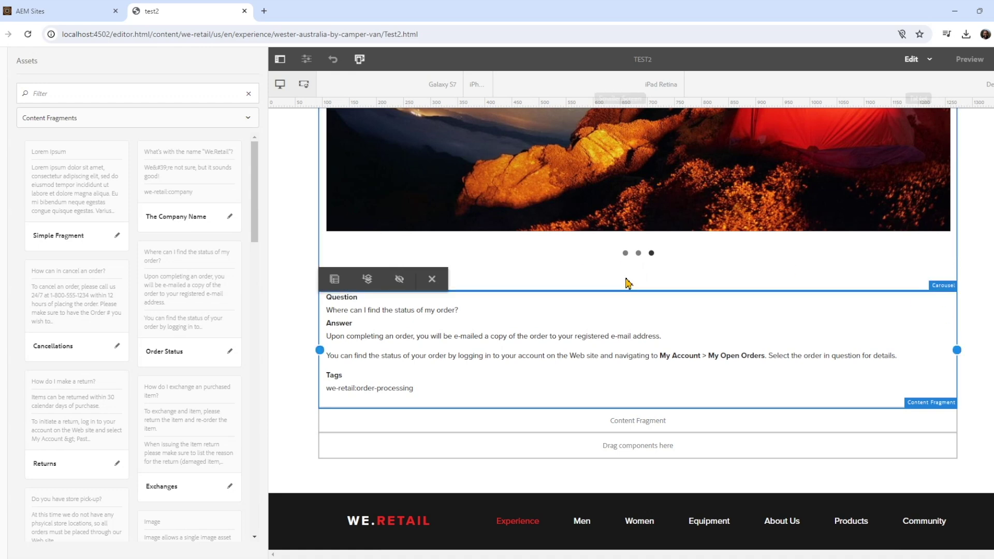
left_click_drag(956, 348, 646, 355)
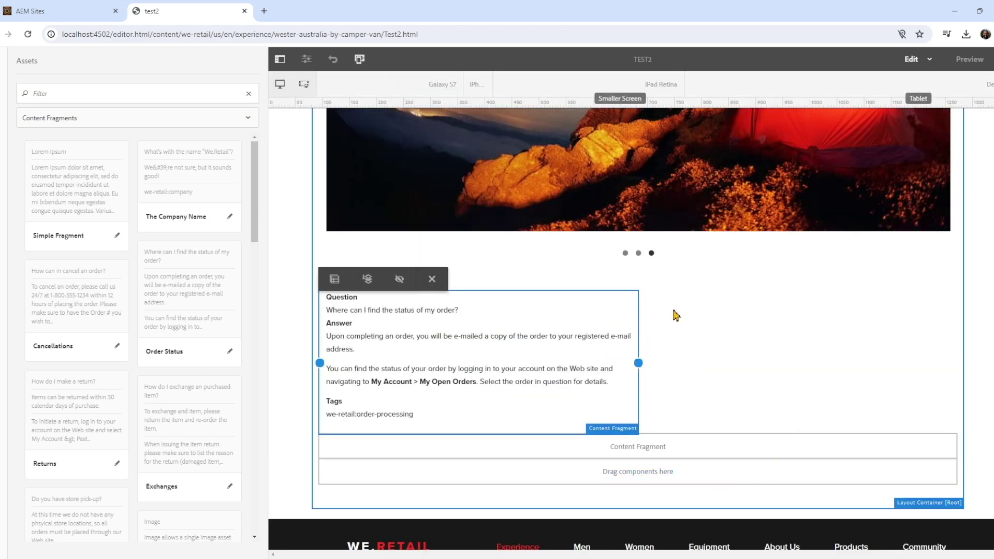
key("Escape")
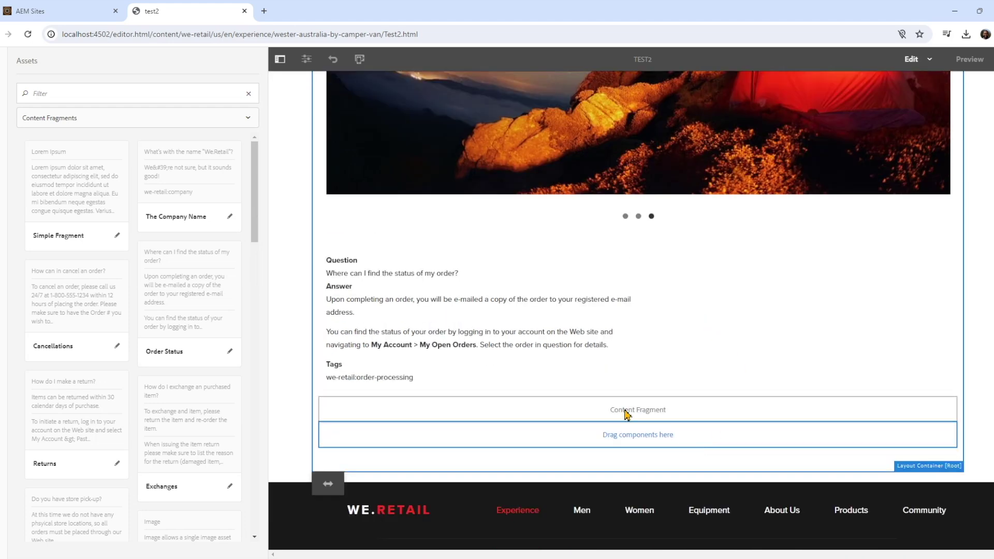
left_click(616, 319)
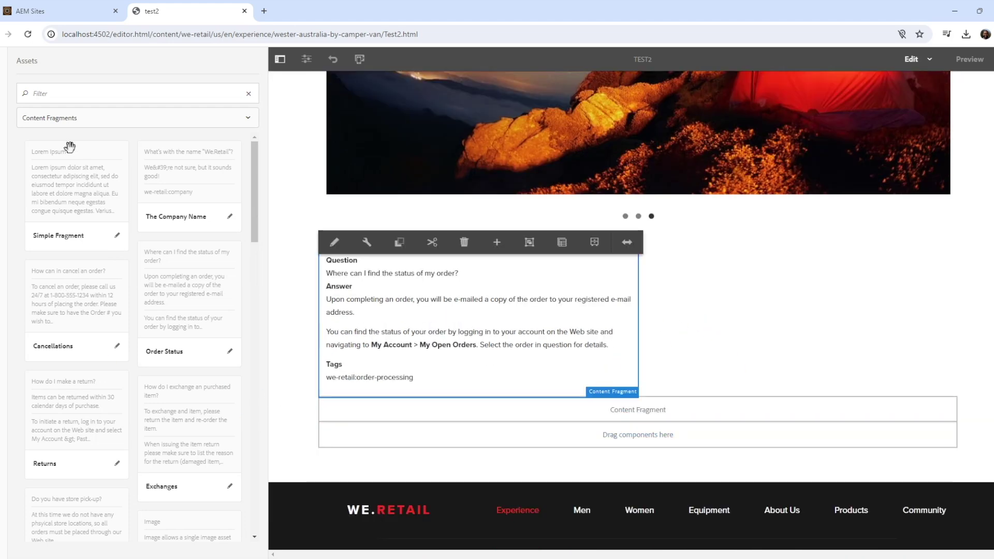
Step: Add an Image component above the empty Content Fragment placeholder
left_click(2, 120)
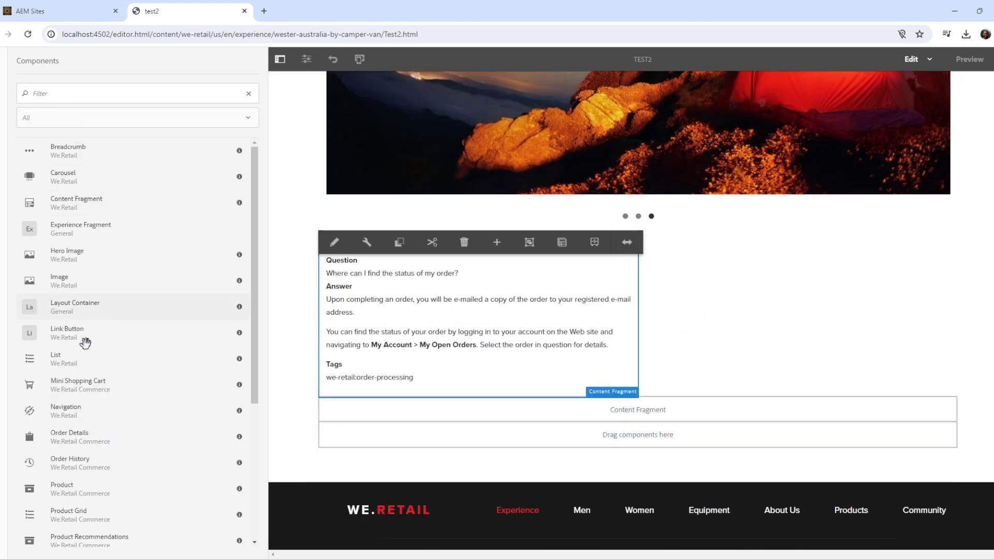
left_click_drag(87, 283, 627, 409)
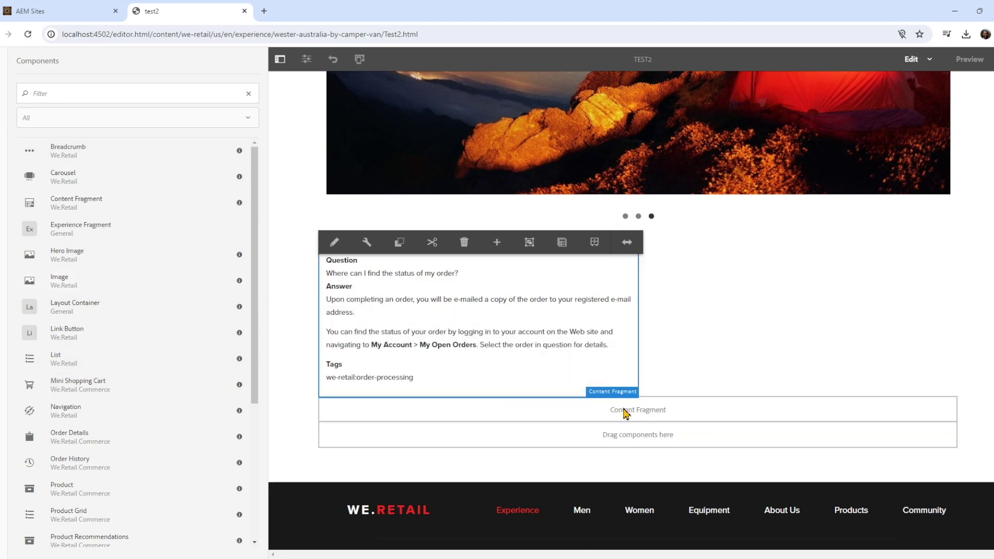
left_click(582, 417)
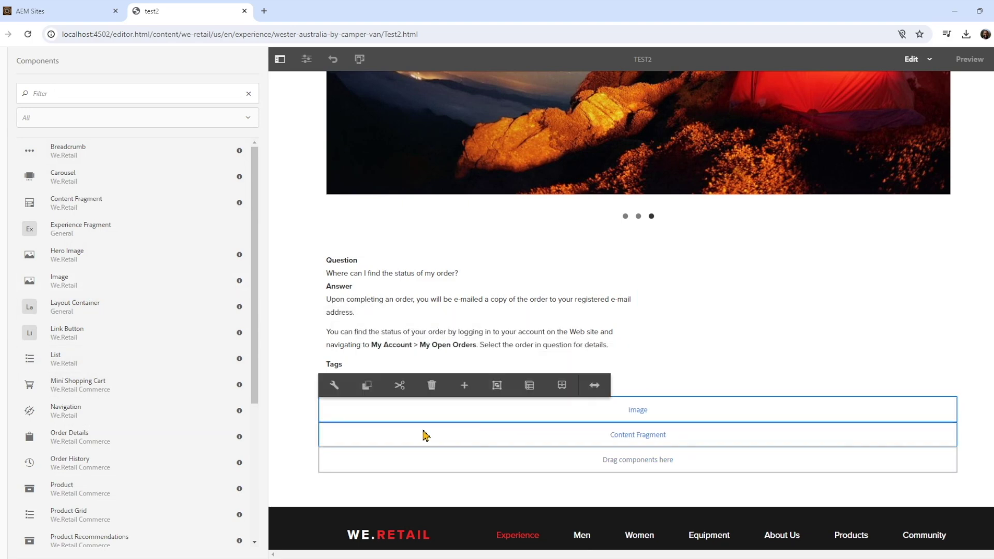
Step: Fill the Image component with camp-fire.jpg, filtering image assets by 'c'
left_click(333, 384)
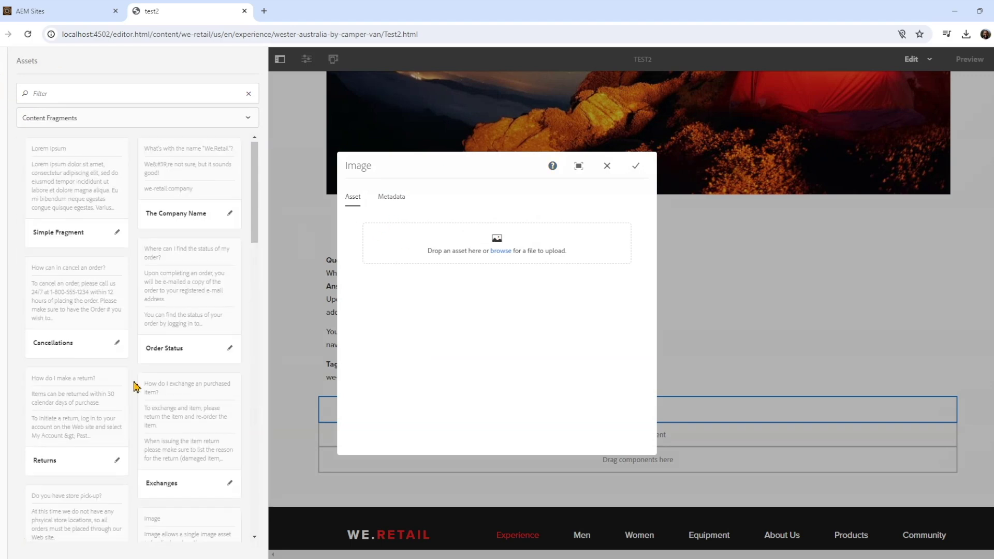
scroll(133, 414, "down", 10)
scroll(120, 206, "down", 1)
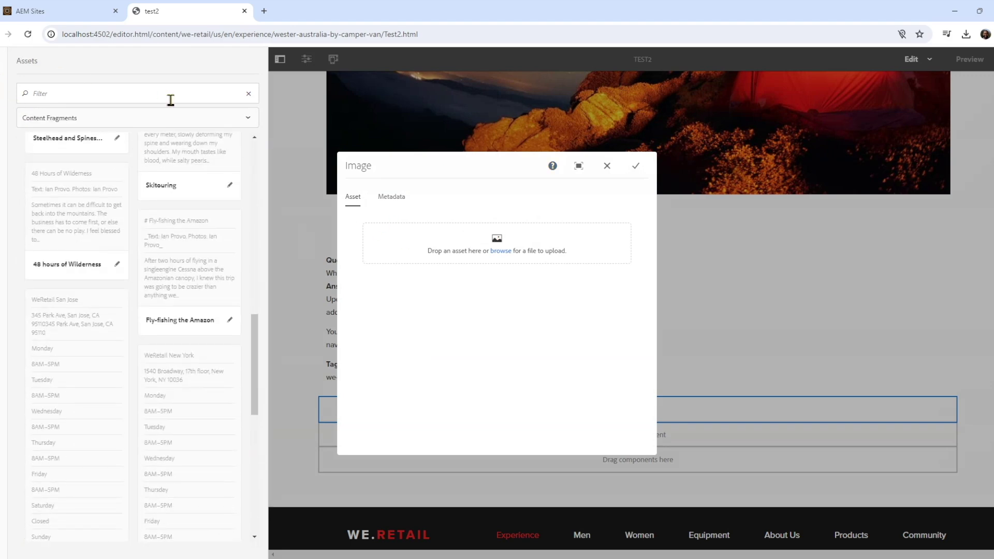
left_click(197, 126)
left_click(117, 140)
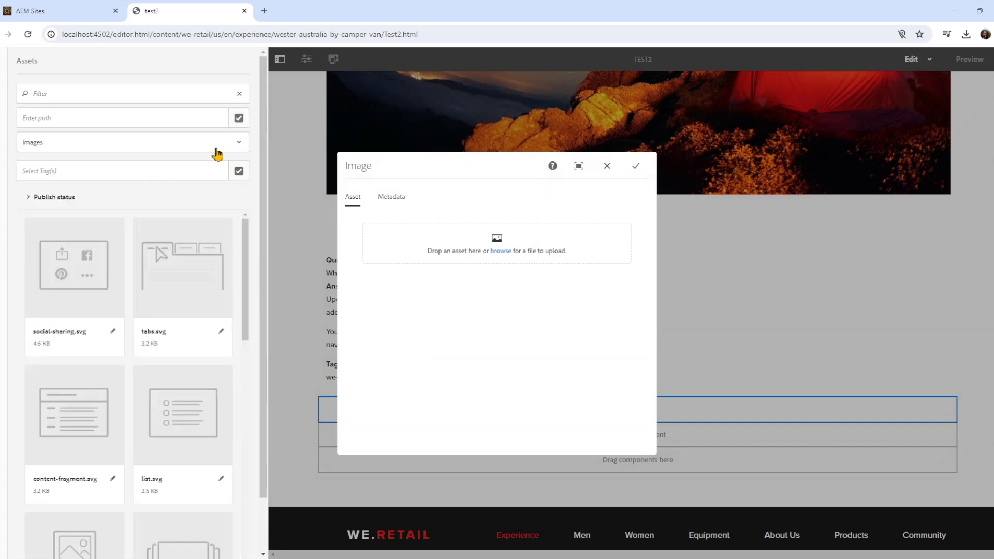
left_click(79, 92)
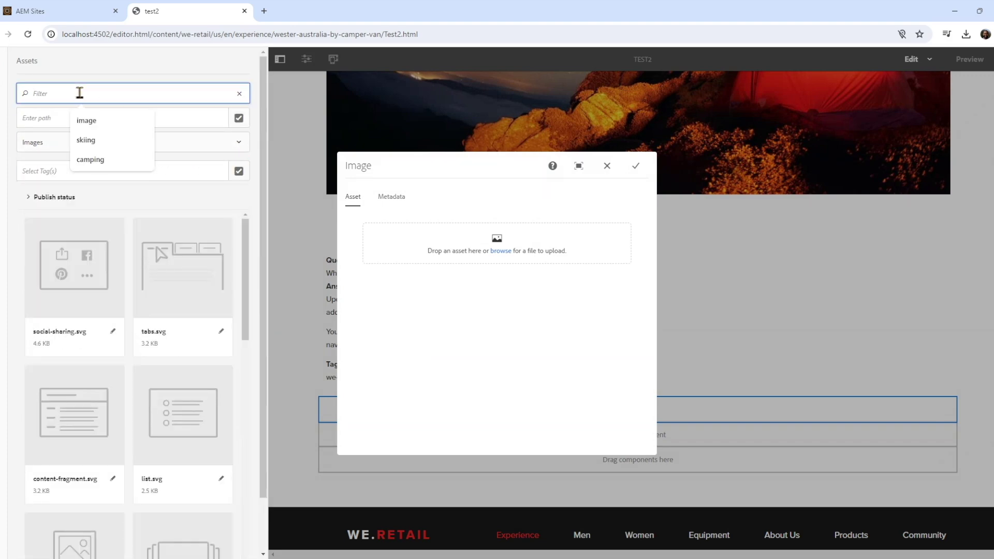
type("camp")
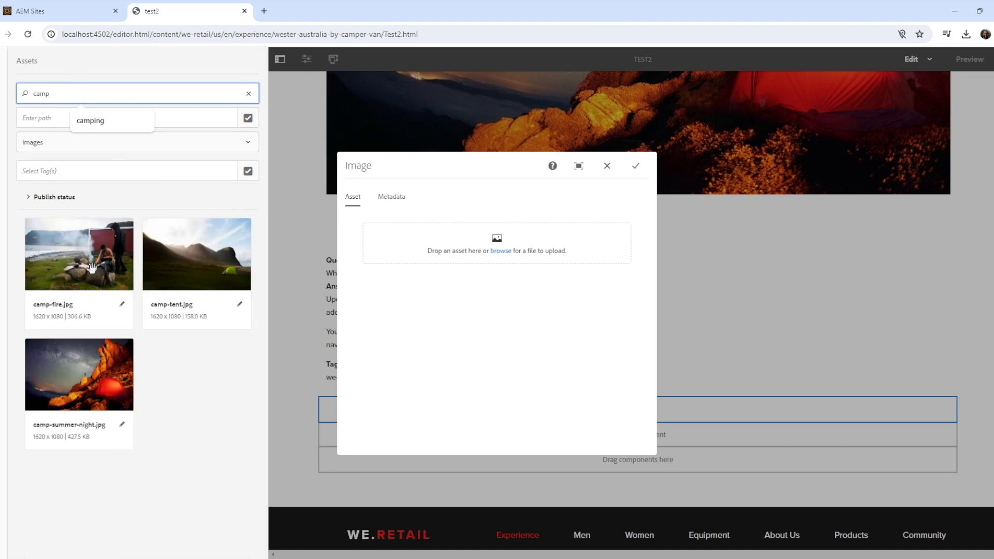
left_click_drag(92, 267, 507, 276)
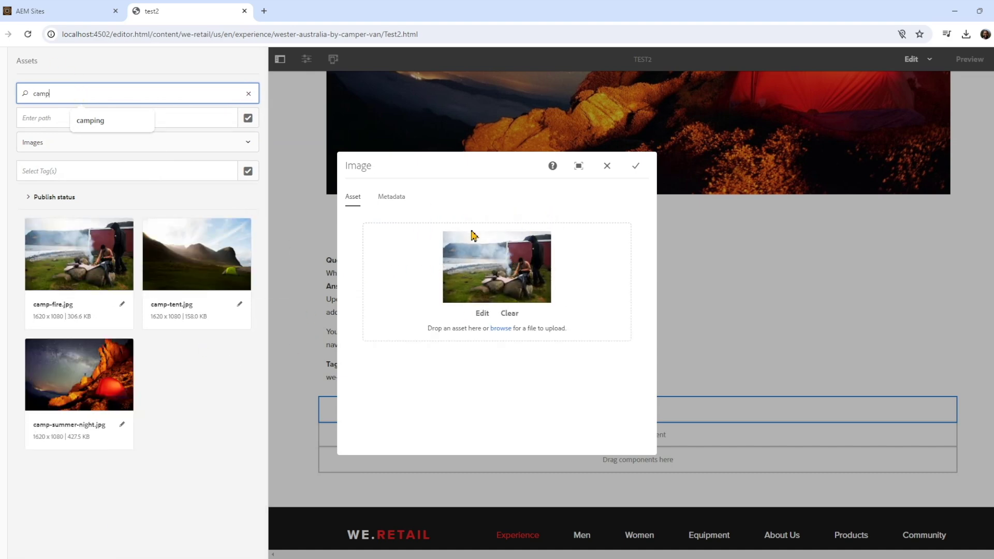
Step: Mark the camp-fire image as decorative and confirm the image settings
left_click(391, 198)
scroll(418, 321, "down", 1)
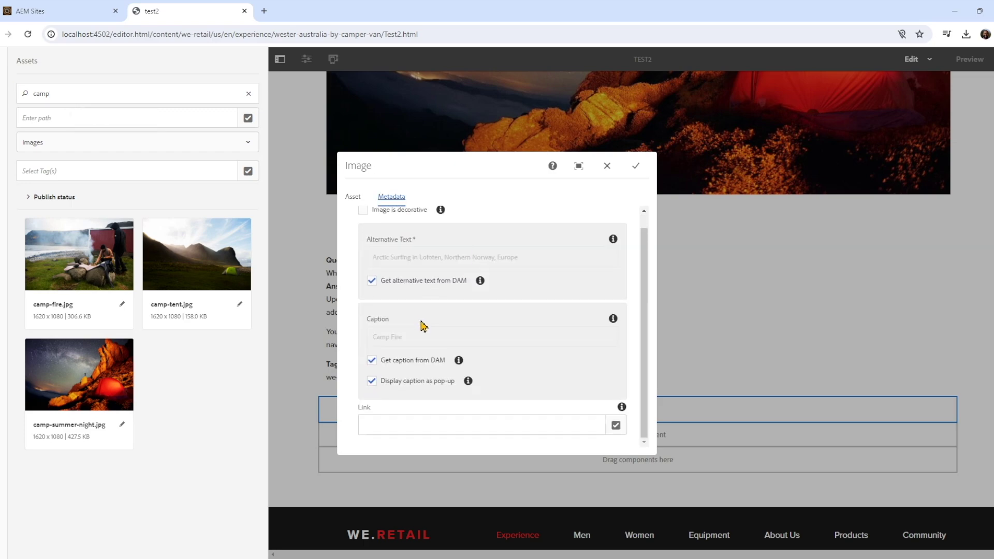
scroll(422, 326, "up", 1)
left_click(363, 224)
left_click(636, 166)
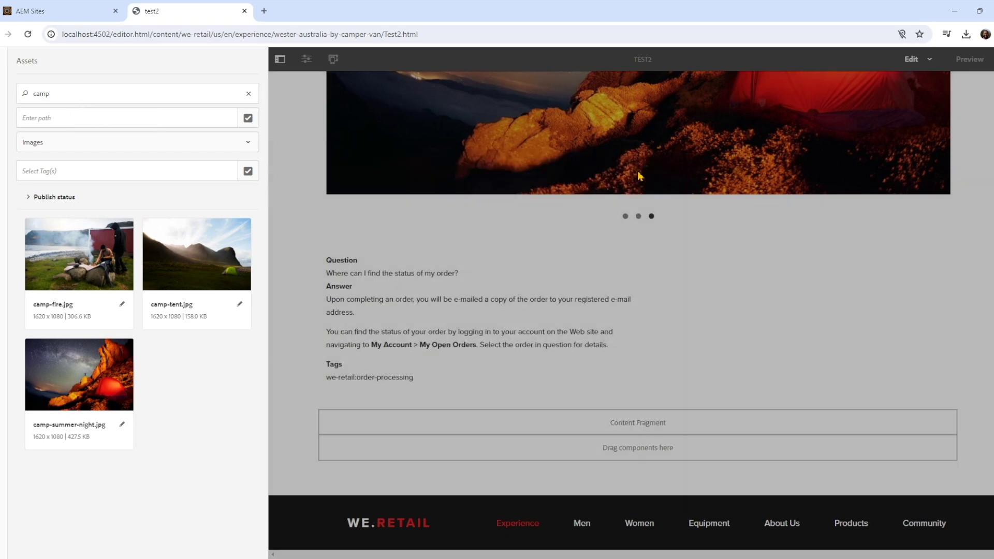
scroll(835, 382, "down", 4)
left_click(799, 359)
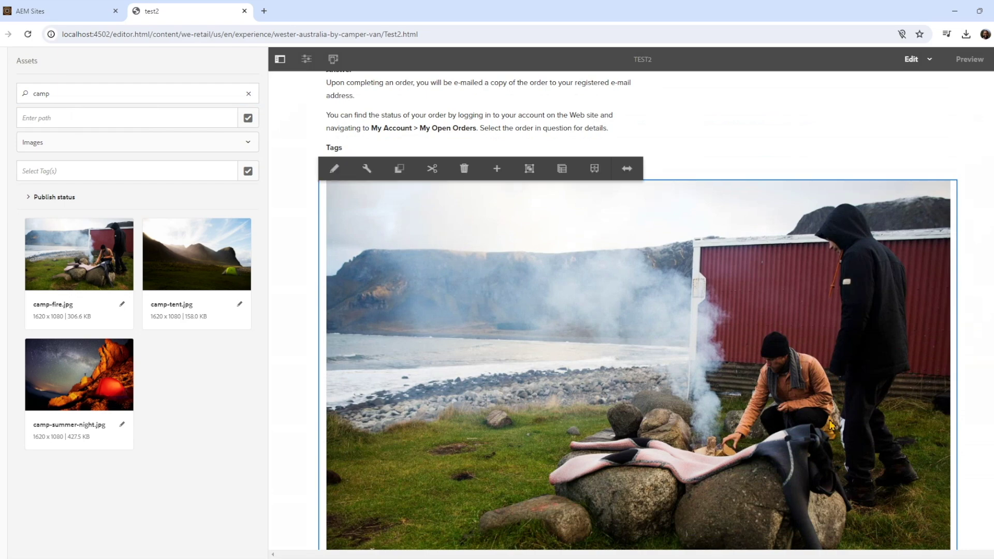
scroll(833, 414, "down", 4)
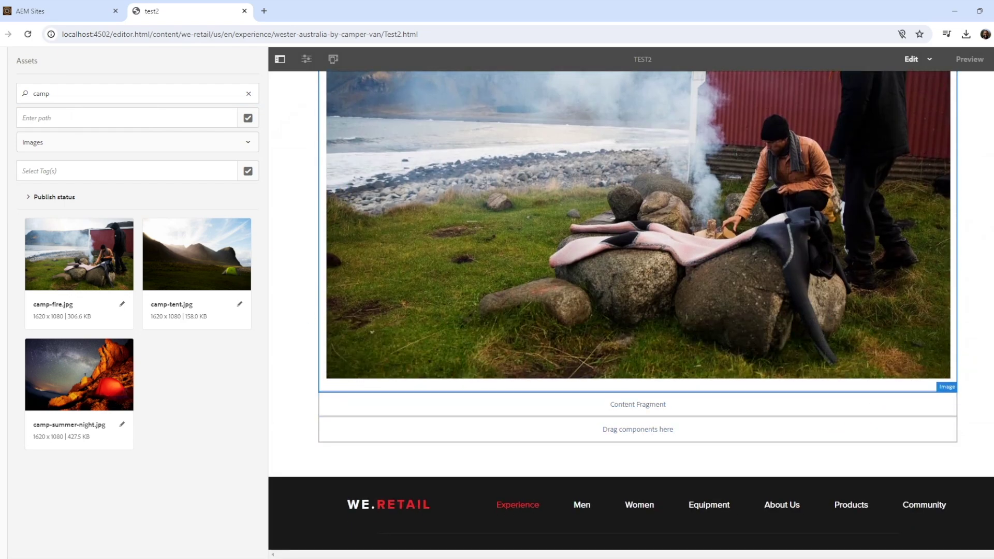
scroll(985, 368, "up", 6)
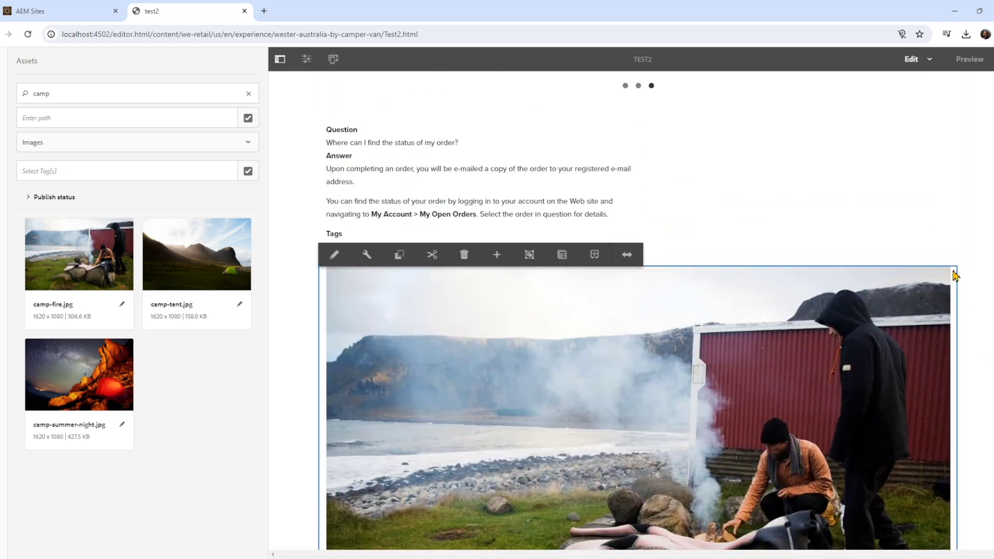
Step: Shrink the camp-fire image to the right half of the layout grid
left_click(929, 264)
left_click(854, 269)
left_click(626, 254)
scroll(556, 549, "down", 4)
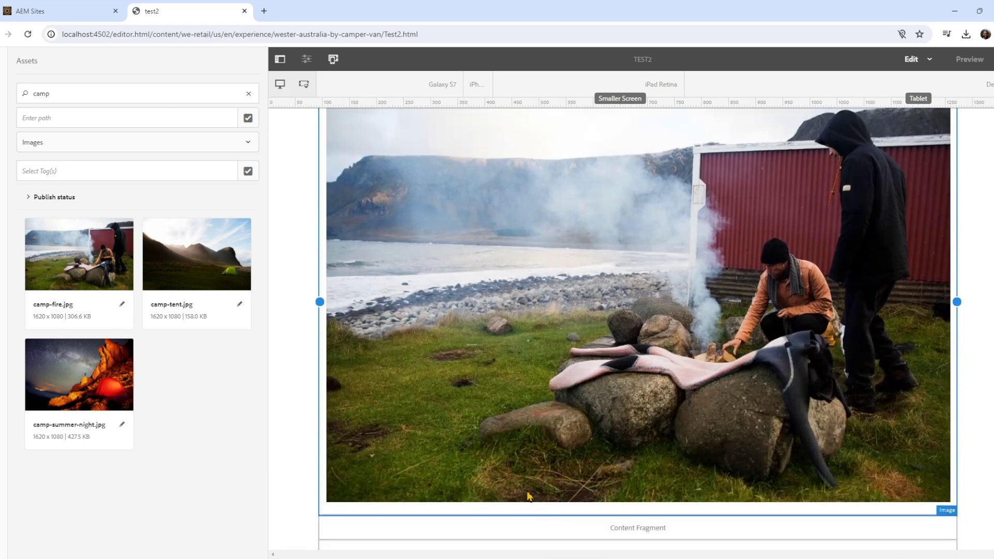
scroll(399, 392, "up", 2)
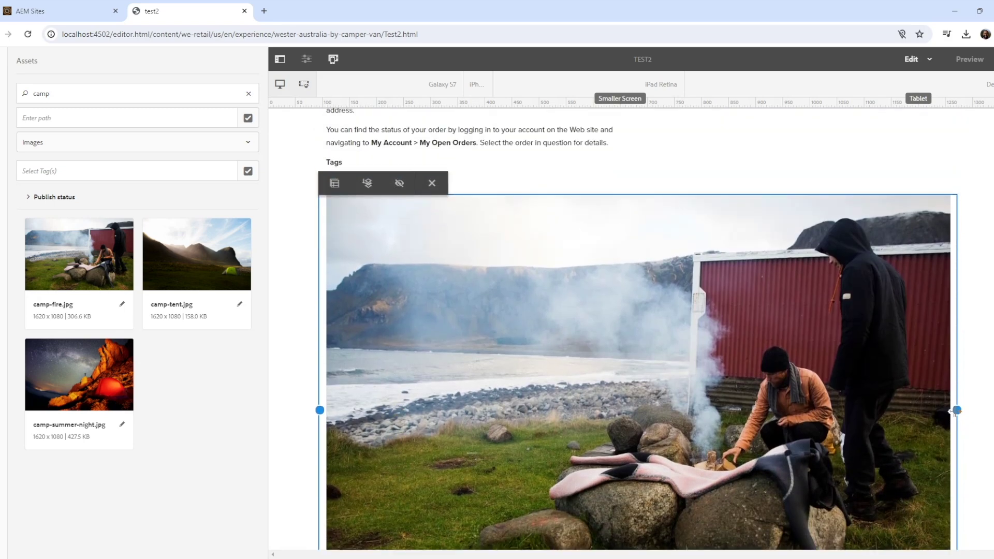
left_click_drag(957, 409, 638, 411)
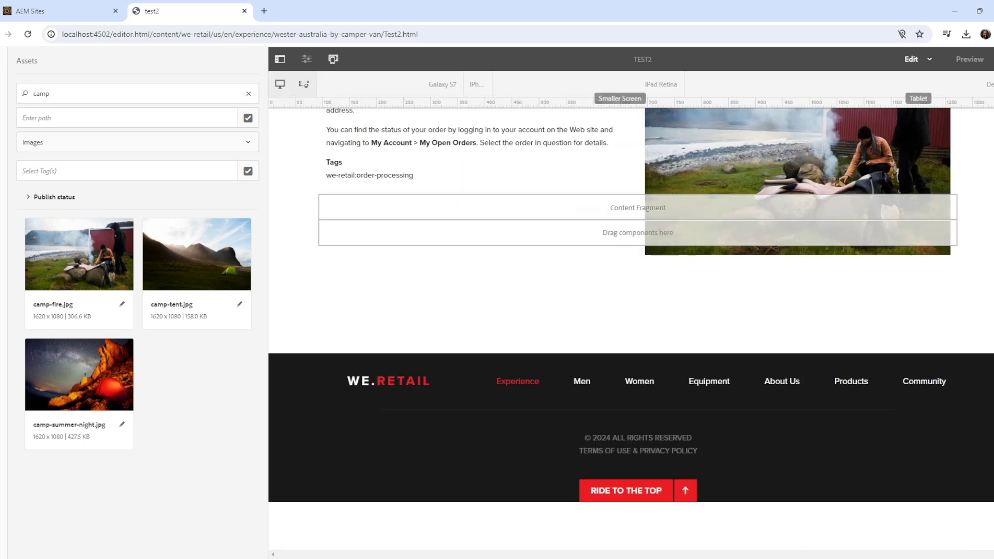
scroll(745, 406, "down", 3)
scroll(638, 475, "up", 6)
left_click(450, 512)
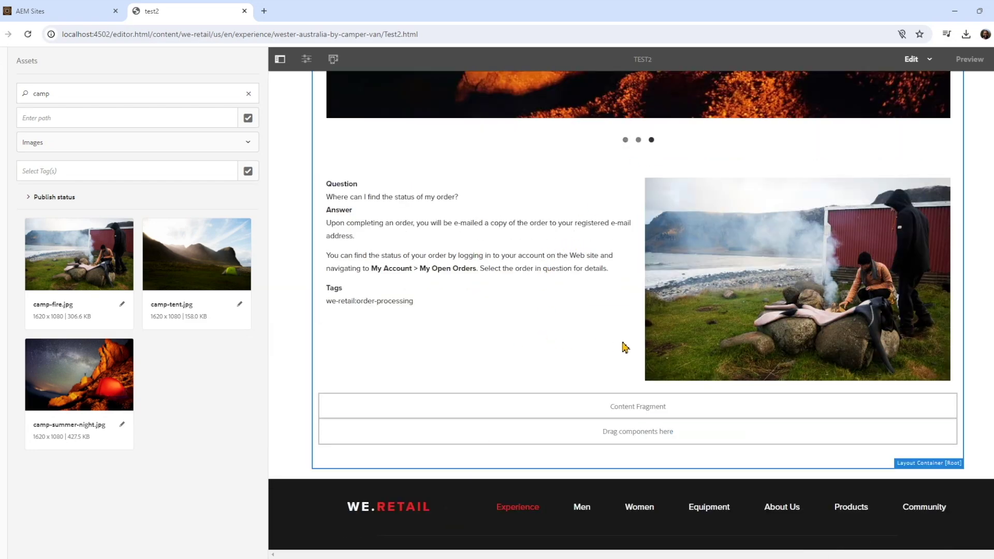
Step: Adjust the FAQ fragment and image widths so they share one row, text left, photo right
left_click(609, 243)
left_click(627, 166)
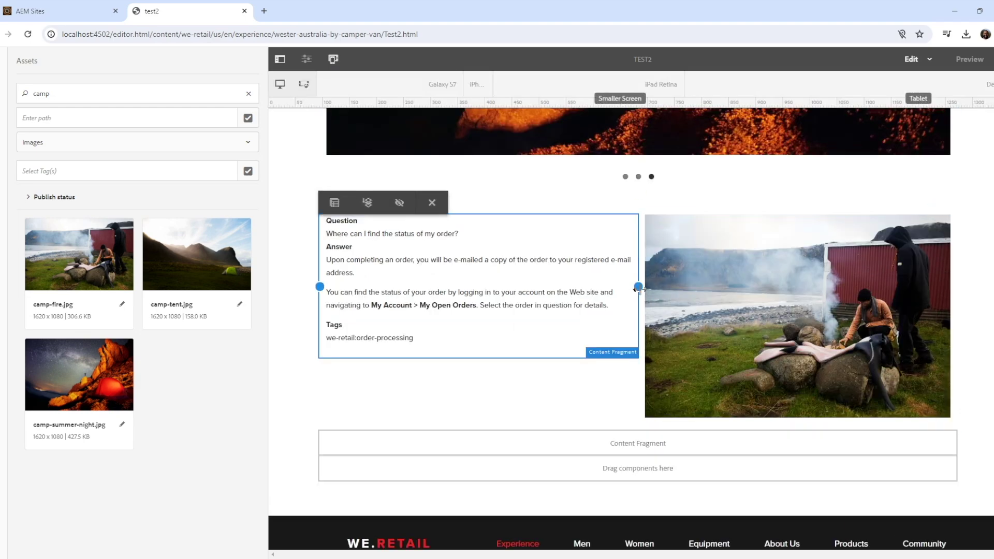
left_click_drag(638, 286, 585, 288)
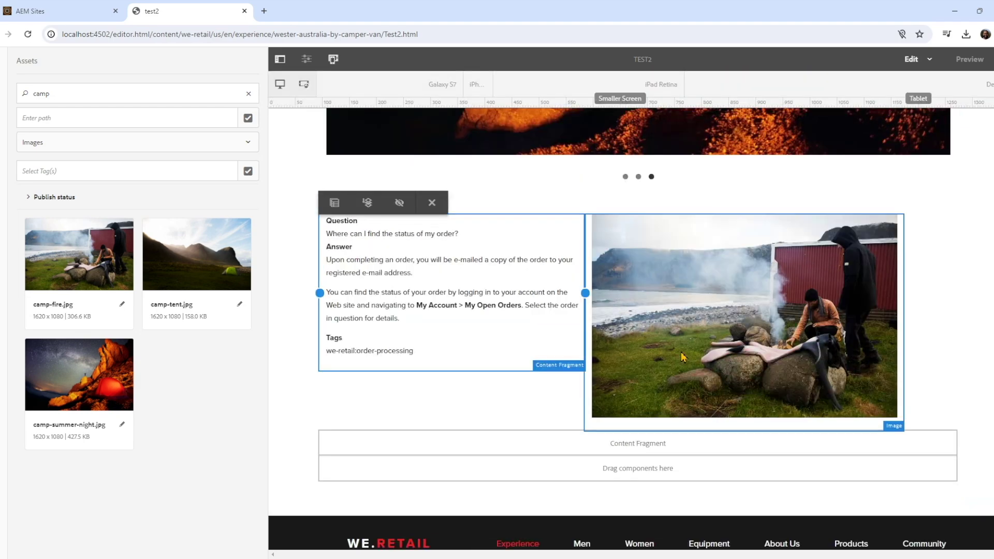
left_click(817, 265)
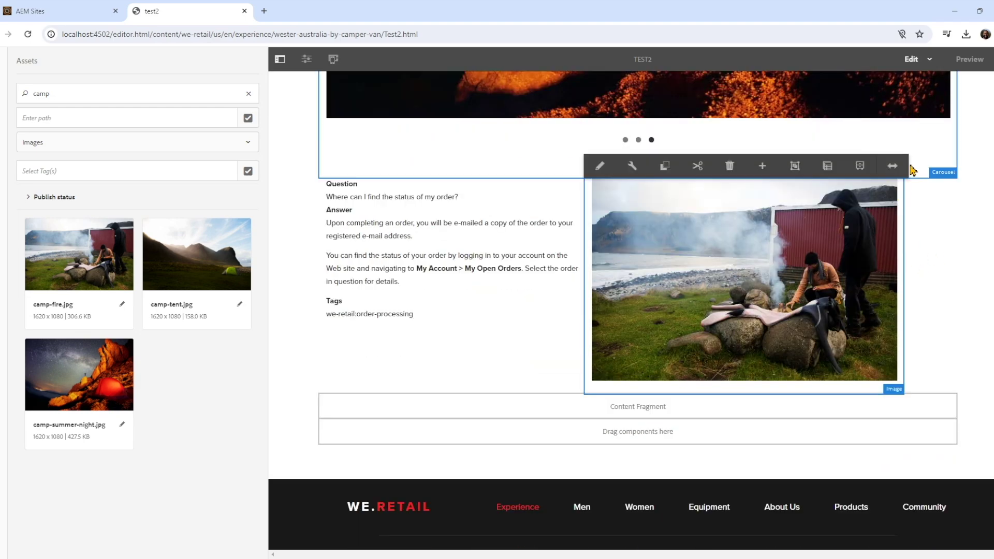
left_click(889, 167)
left_click_drag(904, 322, 962, 321)
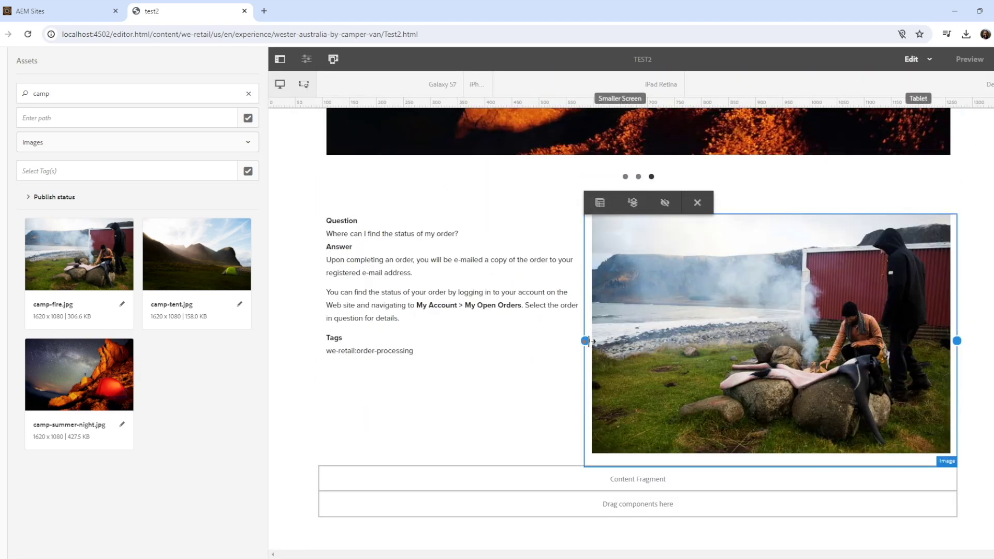
left_click_drag(585, 341, 639, 340)
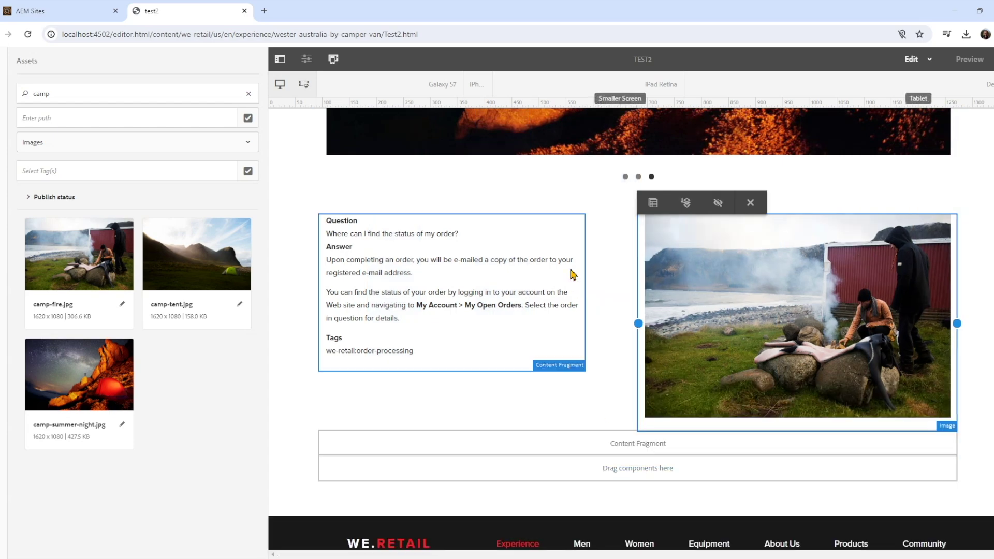
key("Escape")
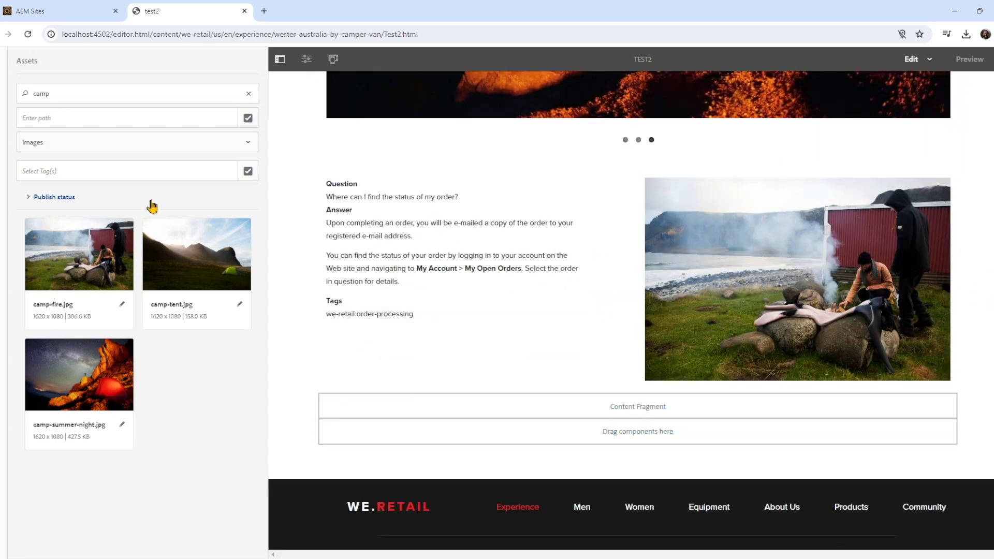
Step: Drop the 'Western Australia by camper van' content fragment into the empty Content Fragment below the photo
left_click(365, 415)
left_click(339, 385)
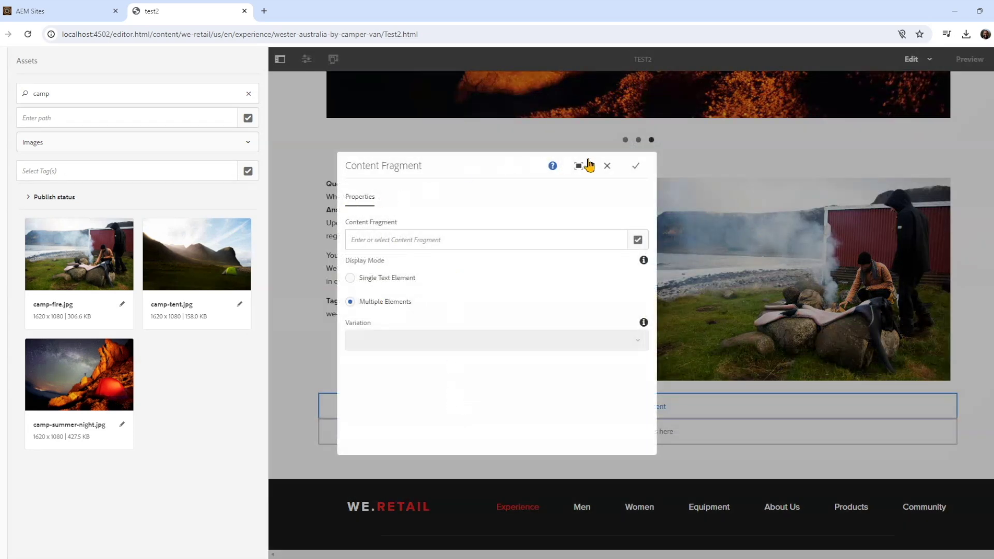
left_click(607, 167)
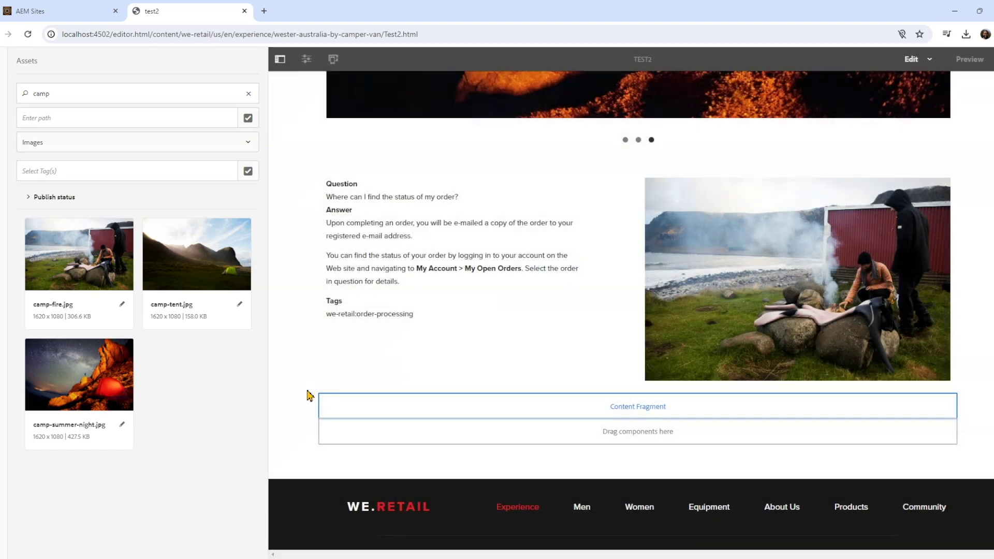
left_click(69, 172)
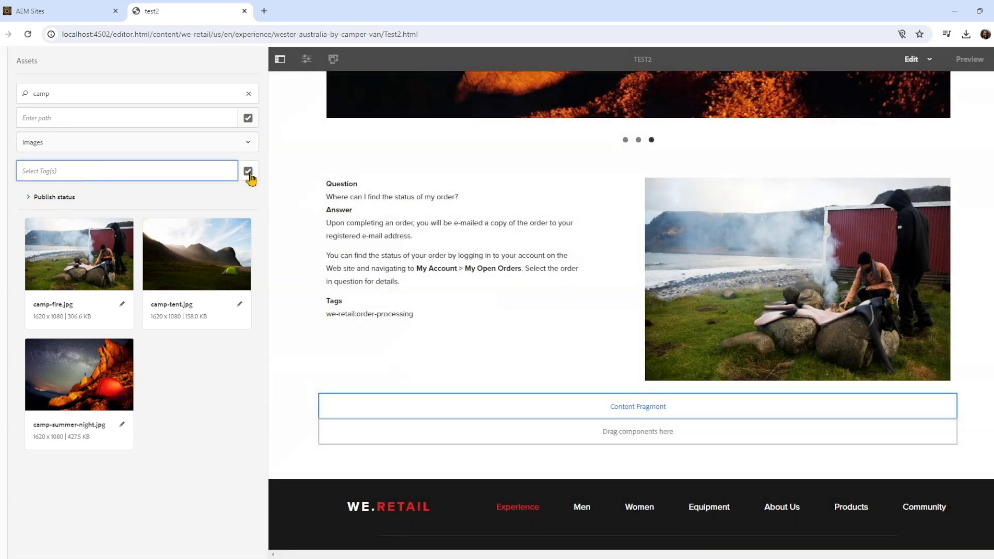
left_click(249, 144)
left_click(99, 279)
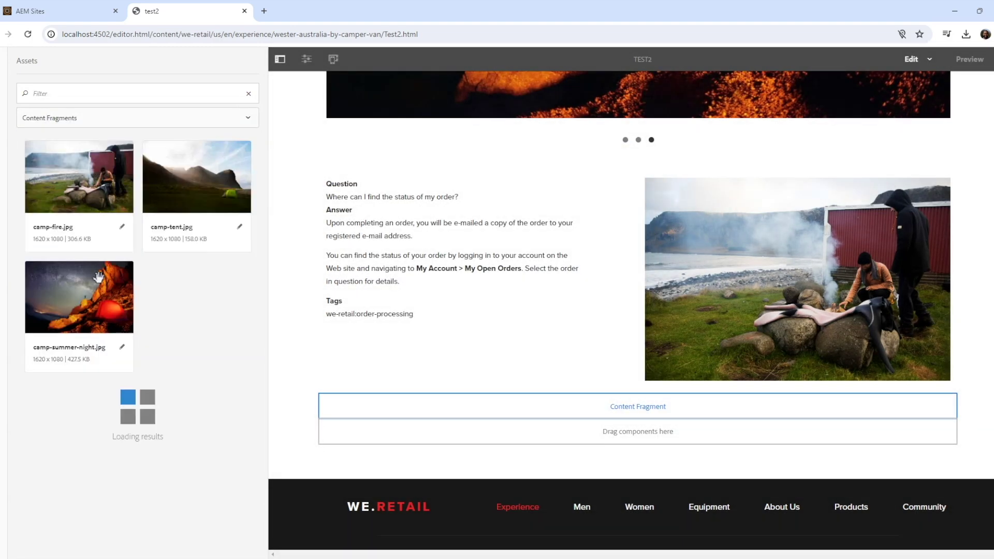
scroll(107, 455, "down", 10)
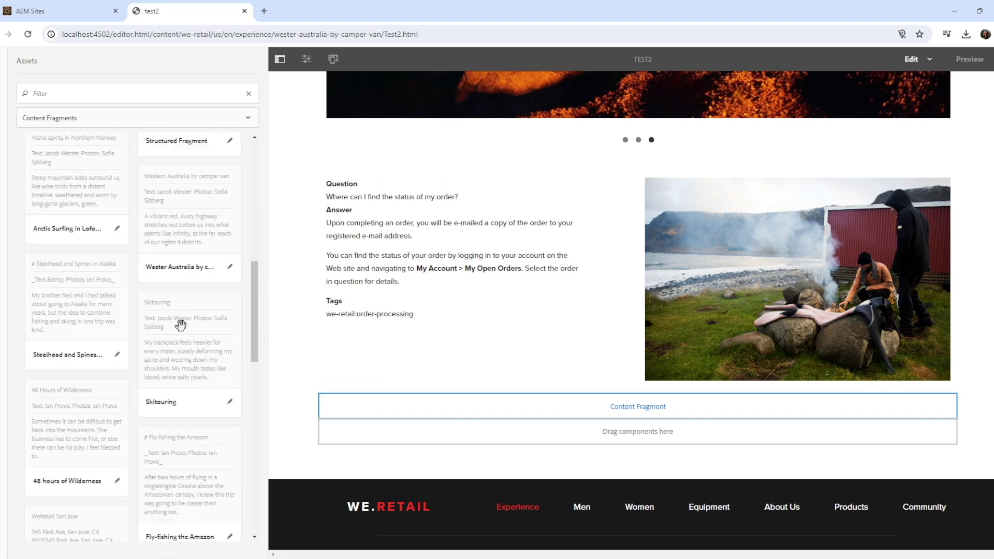
left_click_drag(179, 210, 472, 430)
scroll(776, 295, "down", 6)
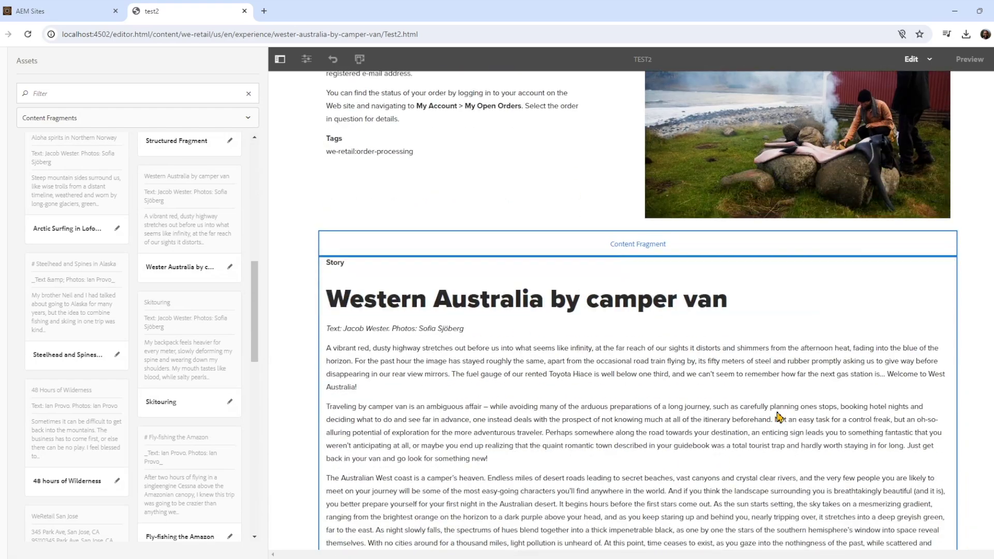
scroll(805, 429, "up", 15)
scroll(737, 349, "up", 3)
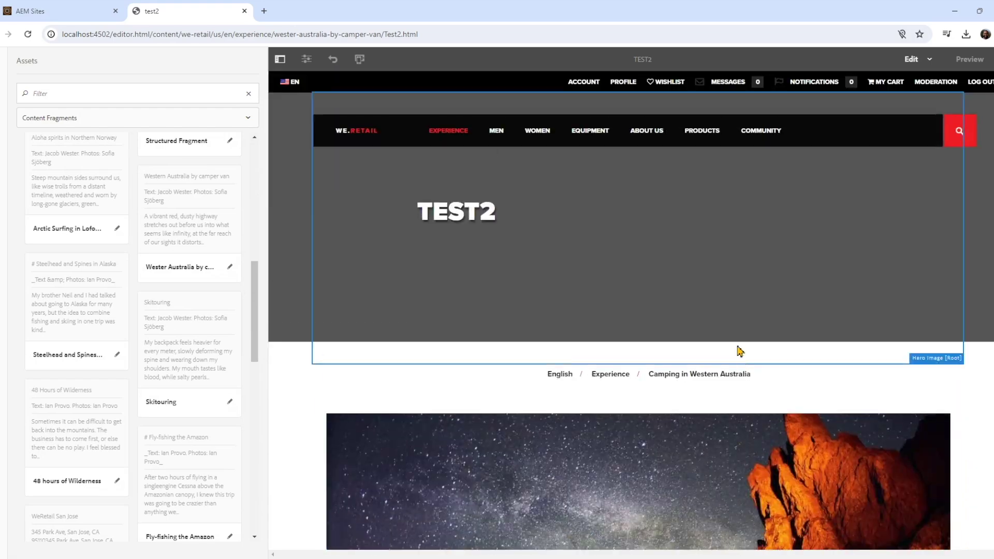
scroll(736, 348, "down", 10)
Step: Return to Edit mode and set the emulator to iPhone 8 Plus width
left_click(969, 59)
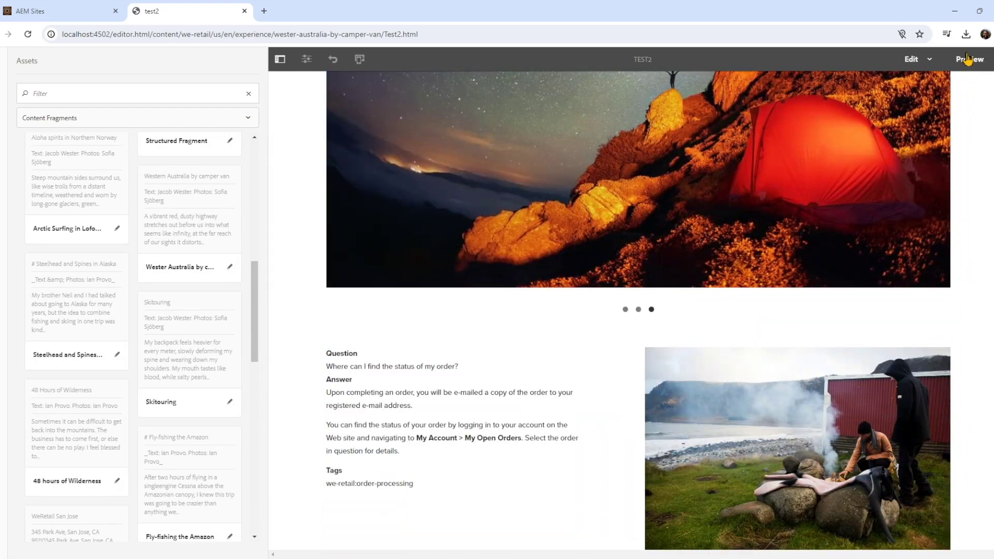
left_click(917, 62)
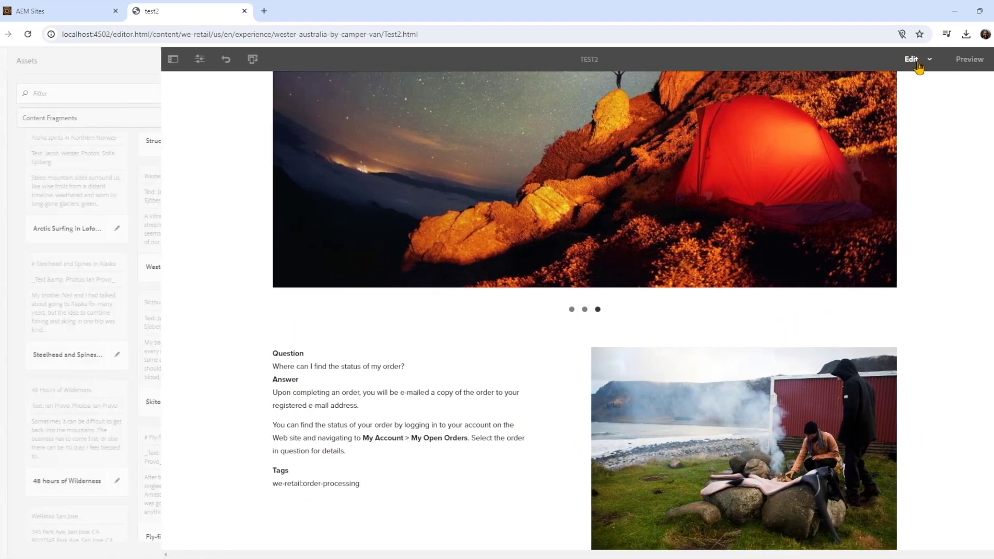
left_click(360, 60)
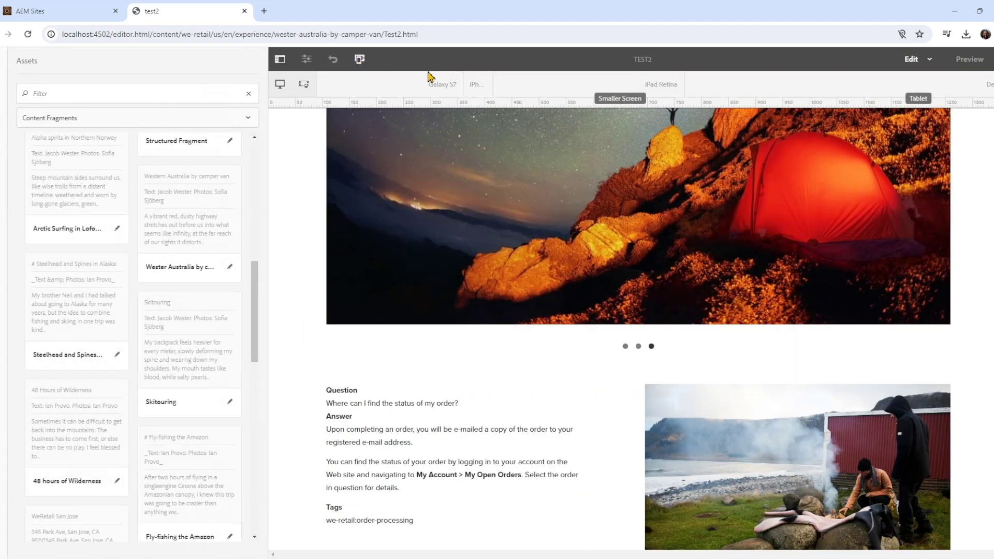
left_click(444, 87)
left_click(475, 86)
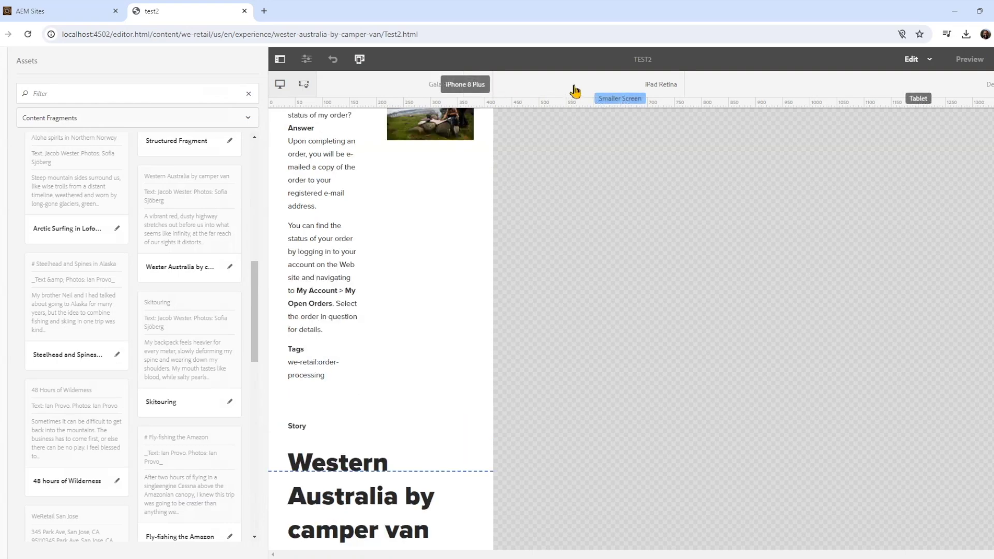
left_click(660, 85)
left_click(477, 86)
Step: Widen the FAQ fragment to the full column at iPhone 8 Plus width
left_click(341, 323)
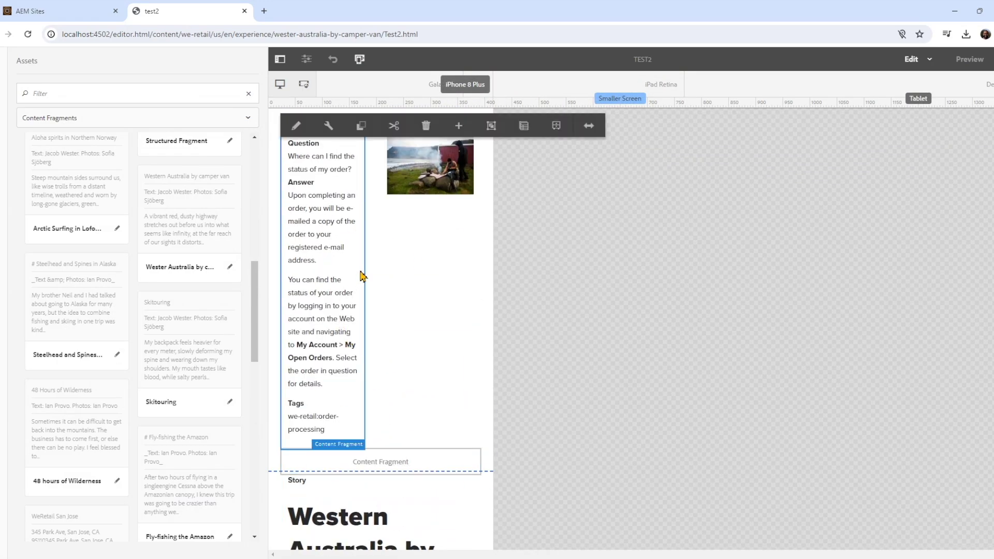
left_click(589, 127)
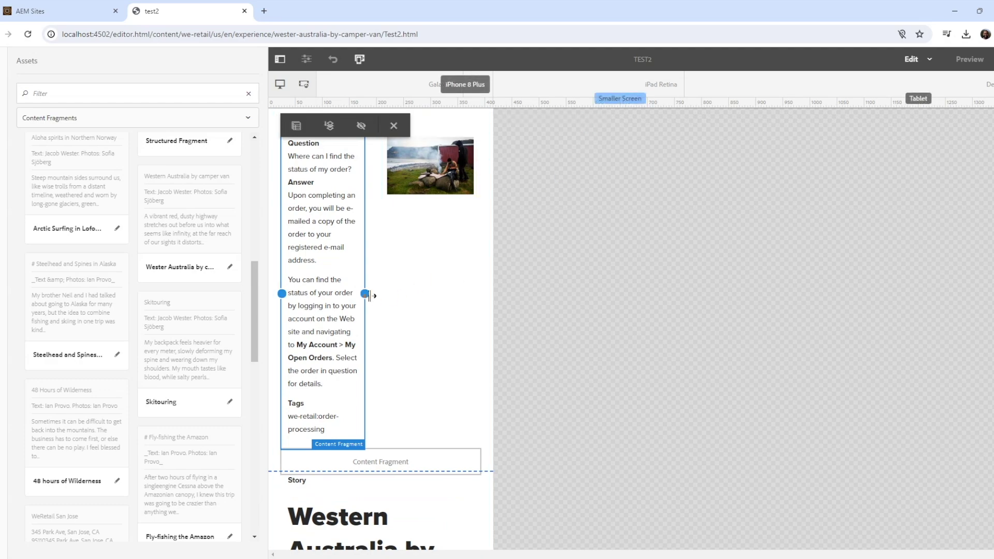
left_click_drag(365, 293, 492, 293)
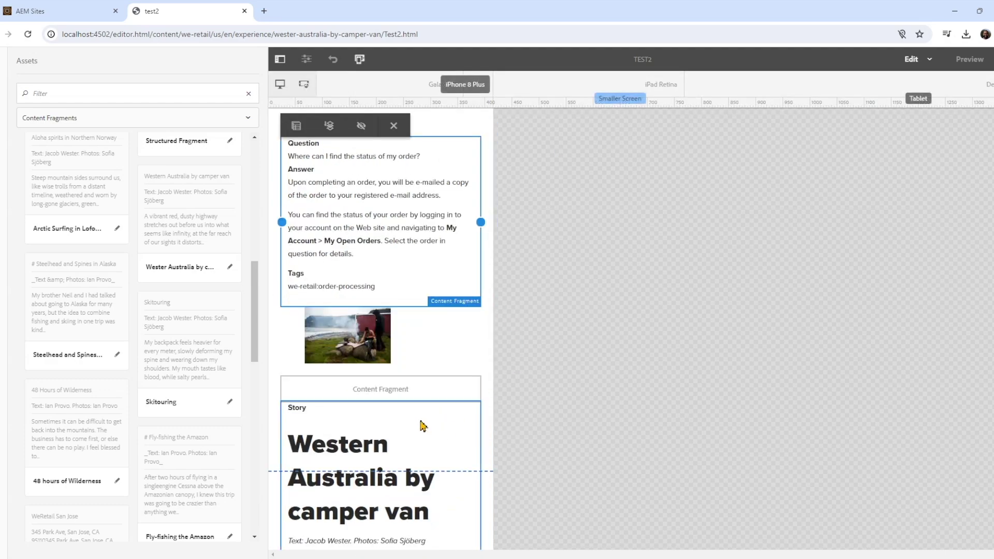
Step: Stretch the camp image to the full column width beneath the FAQ text
left_click(339, 341)
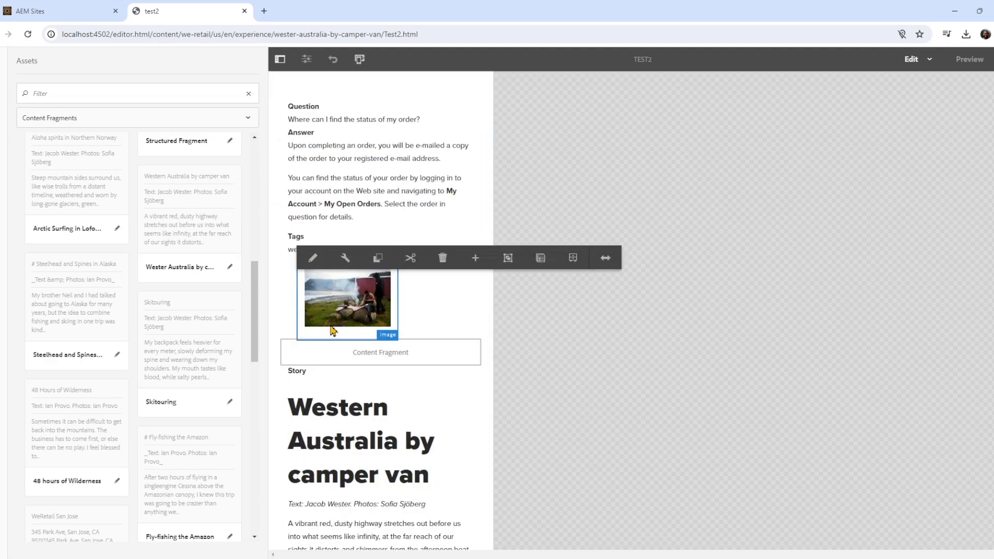
left_click(606, 259)
left_click_drag(401, 339, 489, 342)
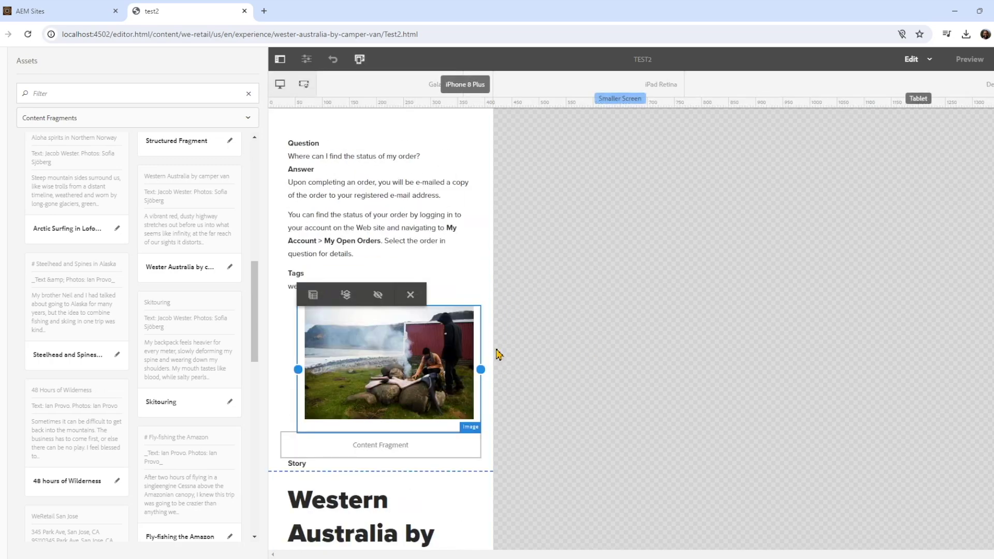
left_click_drag(298, 369, 288, 368)
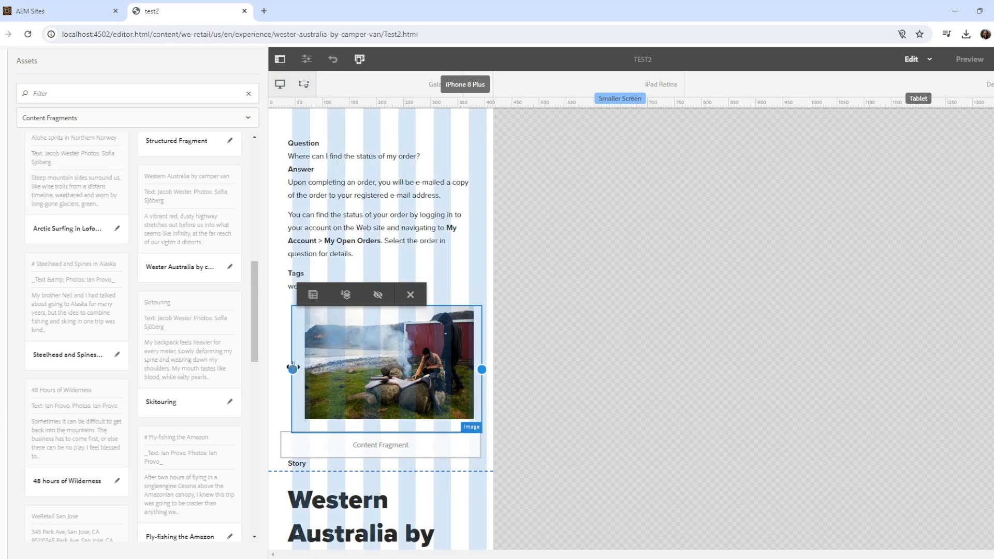
left_click(537, 304)
left_click(353, 201)
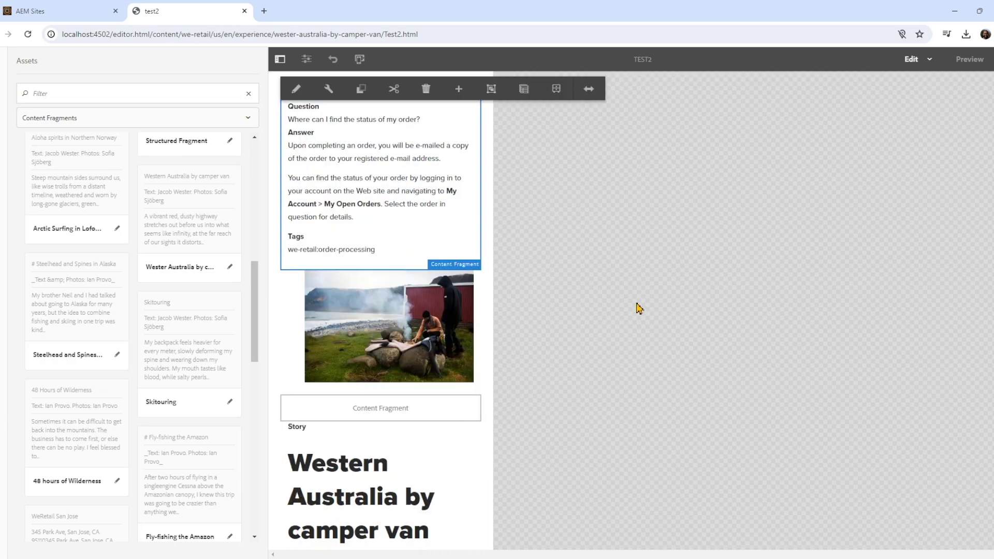
left_click(642, 312)
scroll(724, 284, "up", 10)
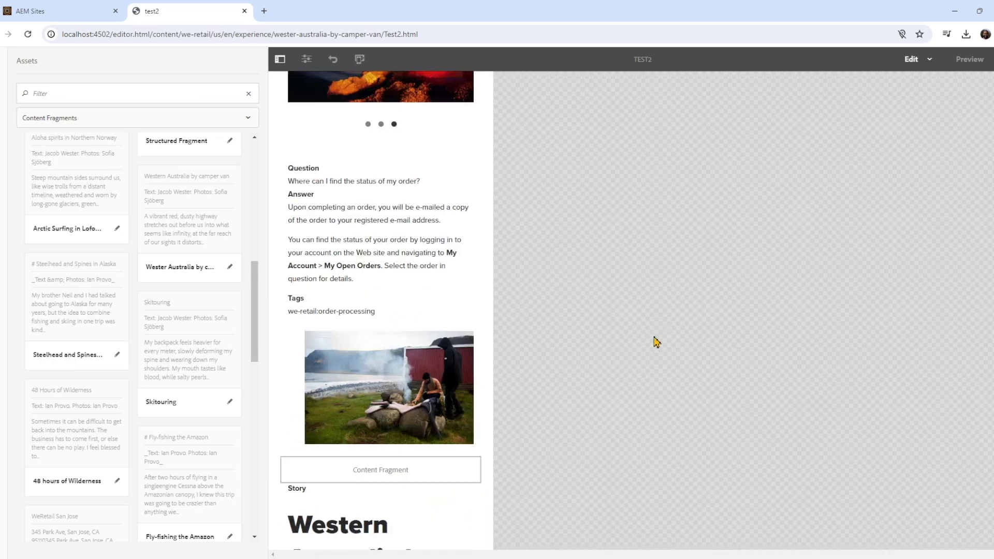
Step: View TEST2 at iPad Retina width and scroll down the page
left_click(360, 59)
left_click(658, 83)
scroll(598, 359, "down", 5)
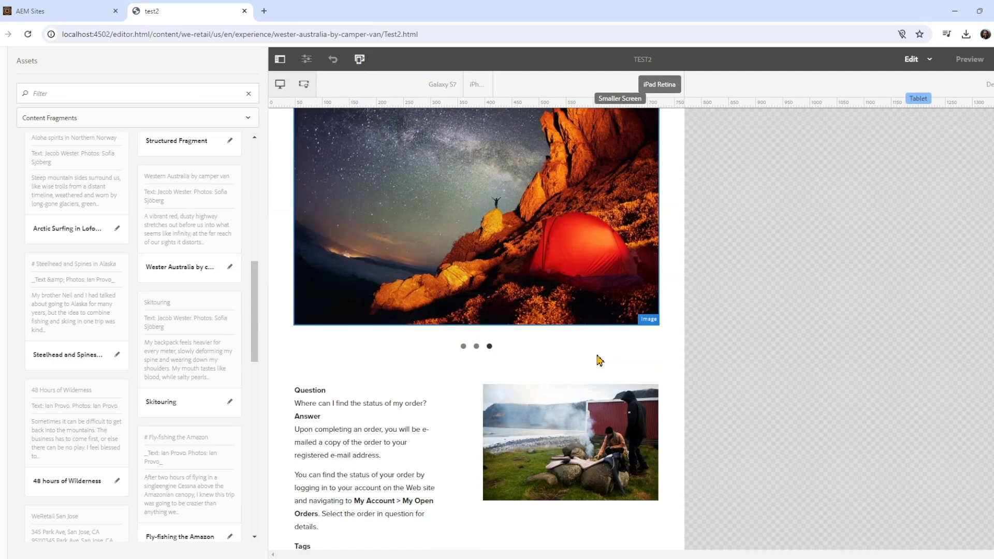
scroll(599, 360, "down", 3)
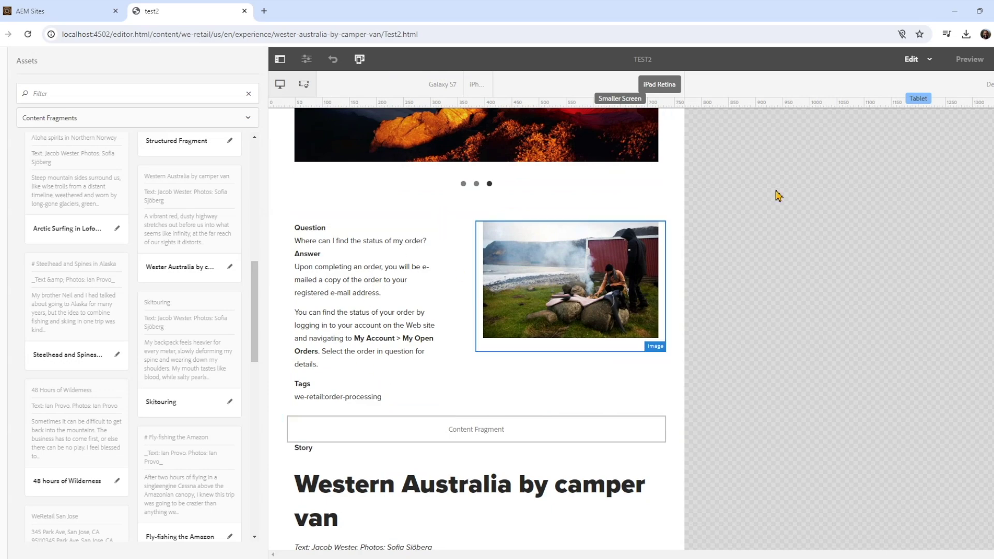
Step: Check desktop and iPhone 8 Plus widths, scrolling the story, then return to iPad Retina
left_click(959, 86)
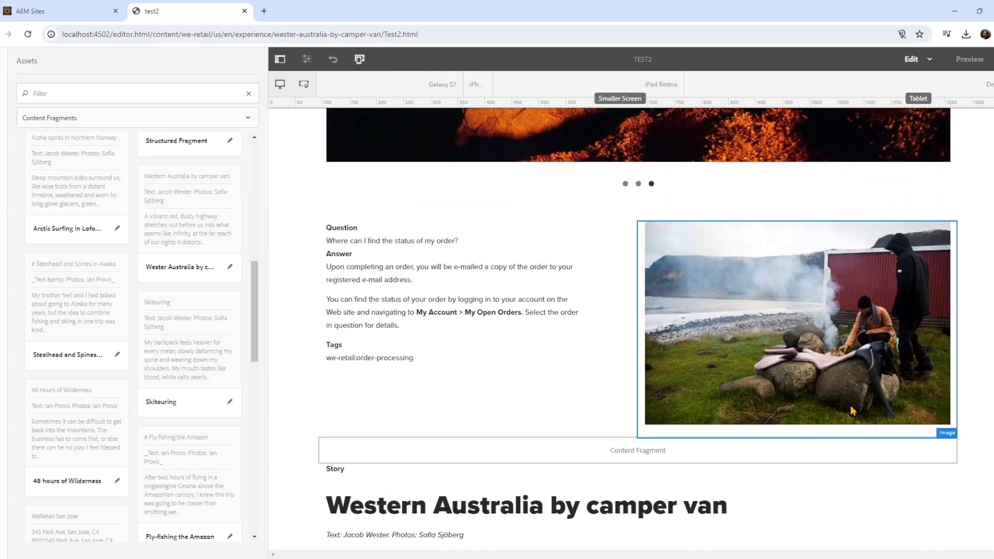
left_click(476, 86)
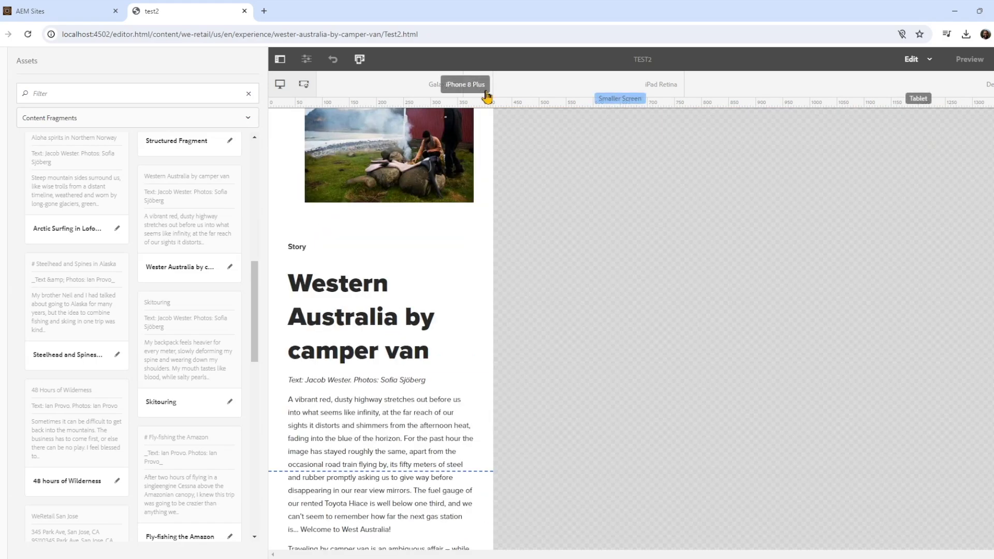
scroll(415, 383, "down", 10)
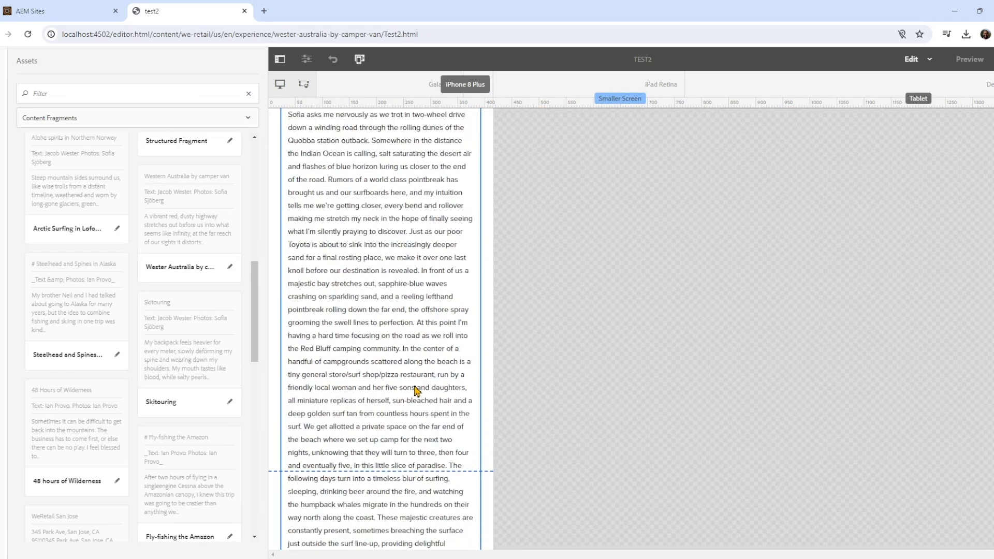
scroll(416, 393, "down", 15)
scroll(417, 394, "up", 10)
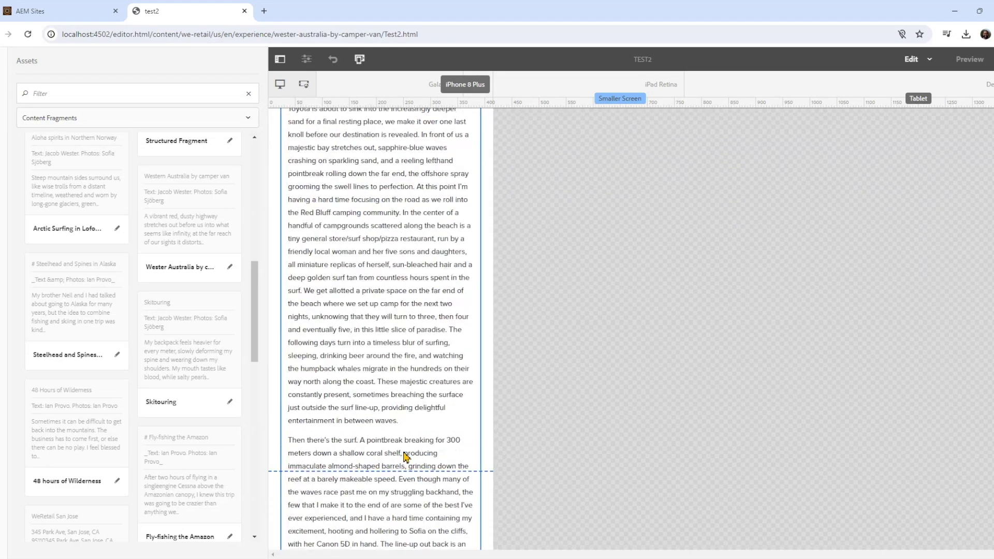
scroll(405, 456, "up", 10)
scroll(407, 413, "down", 3)
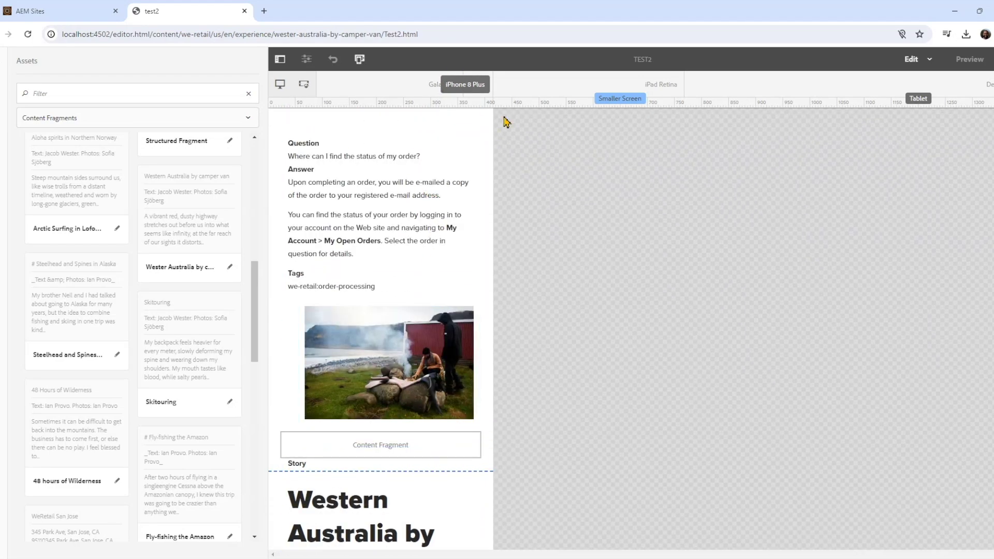
left_click(647, 84)
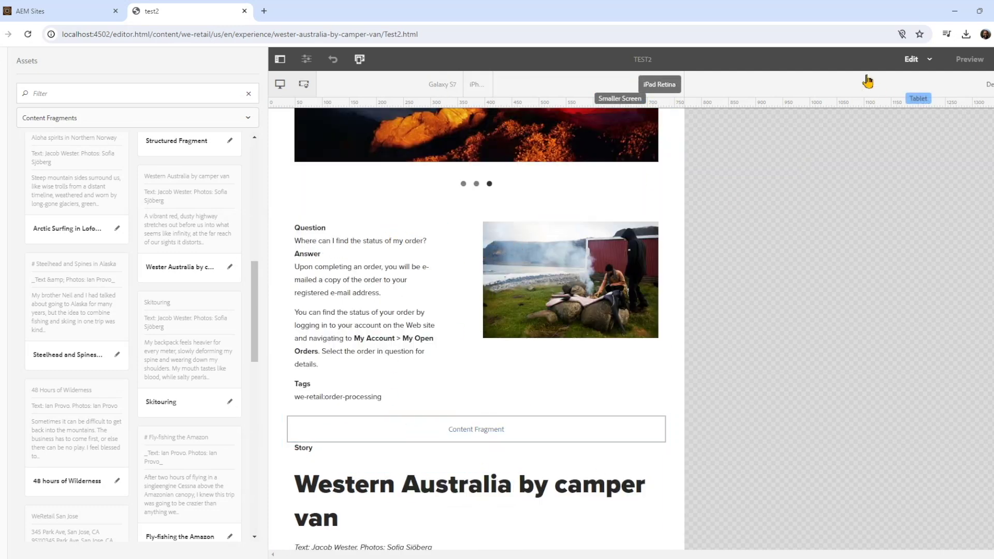
Step: Widen the FAQ fragment to the full page width at iPad Retina width
left_click(391, 266)
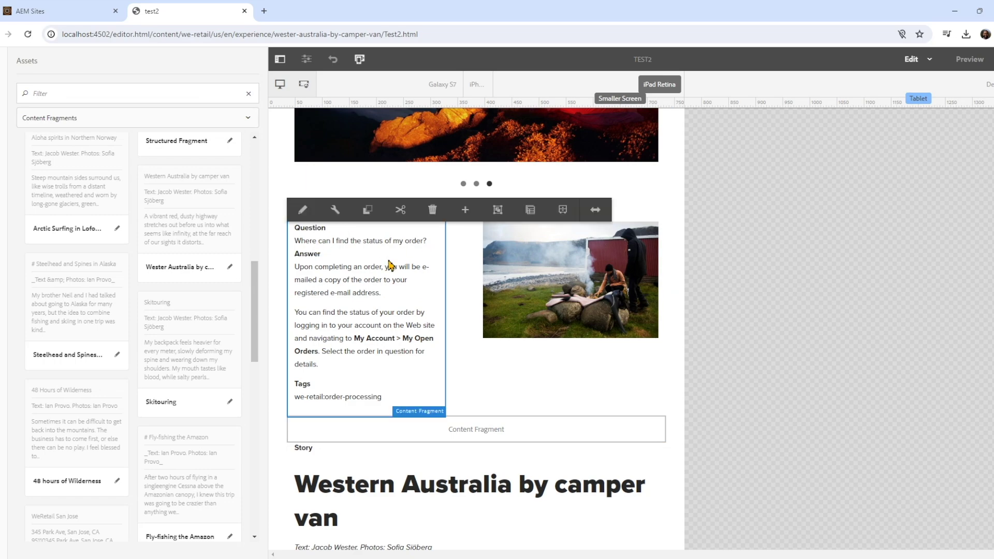
left_click(598, 217)
left_click_drag(445, 320, 673, 311)
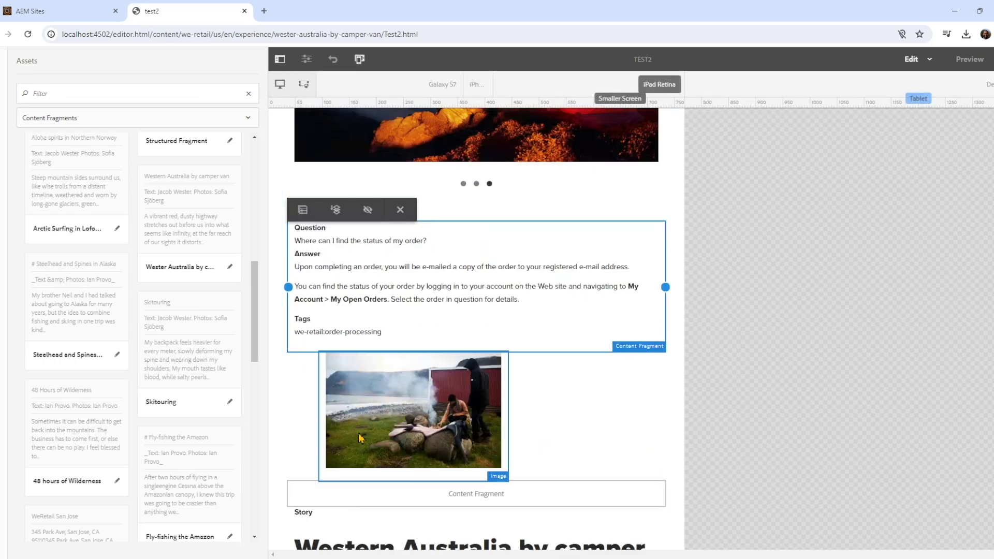
Step: Stretch the camp image to both edges, then switch back to desktop width
left_click(473, 407)
left_click(628, 303)
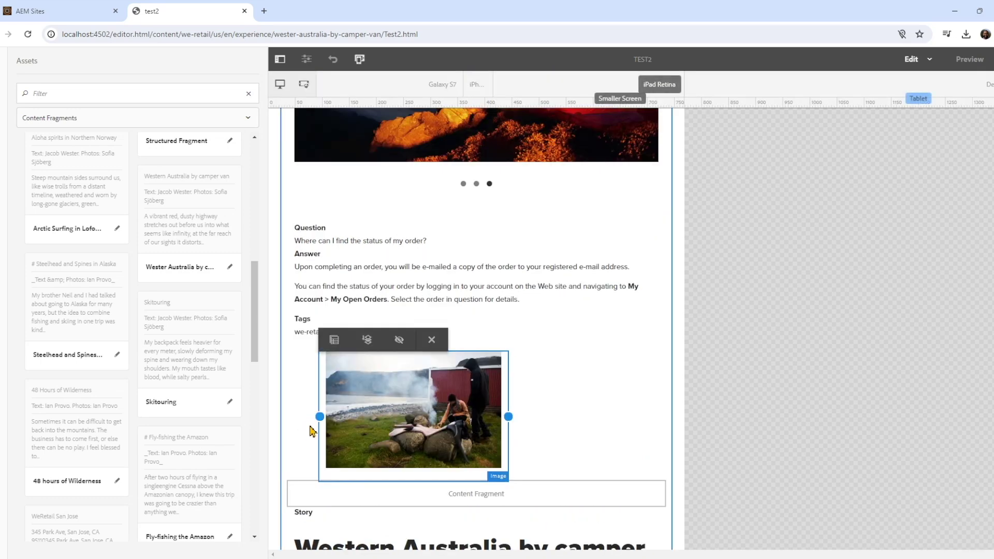
left_click_drag(322, 417, 284, 411)
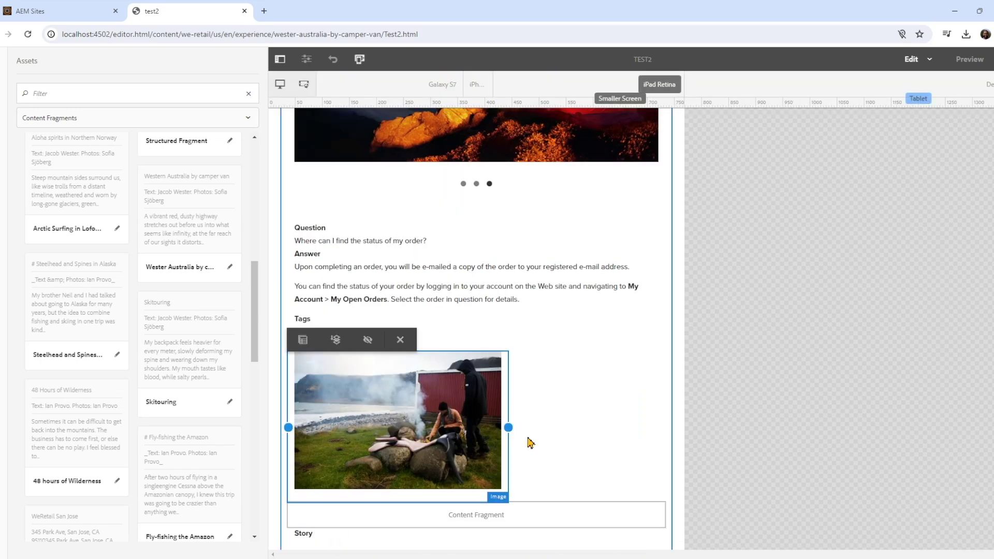
left_click_drag(509, 427, 683, 434)
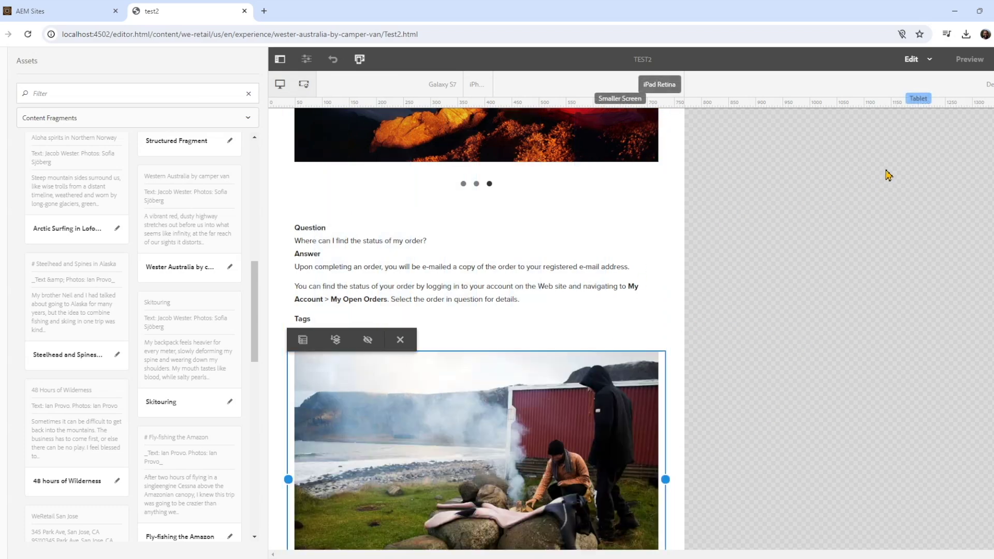
left_click(988, 101)
scroll(562, 158, "down", 5)
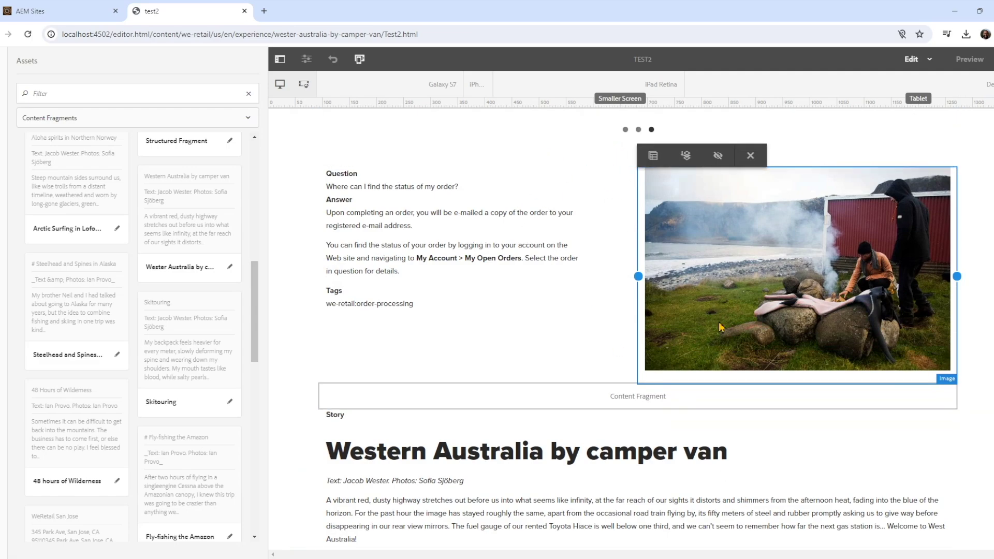
Step: Switch TEST2 to Preview mode and scroll through the page without editing overlays
scroll(681, 303, "down", 2)
left_click(969, 59)
scroll(748, 262, "down", 6)
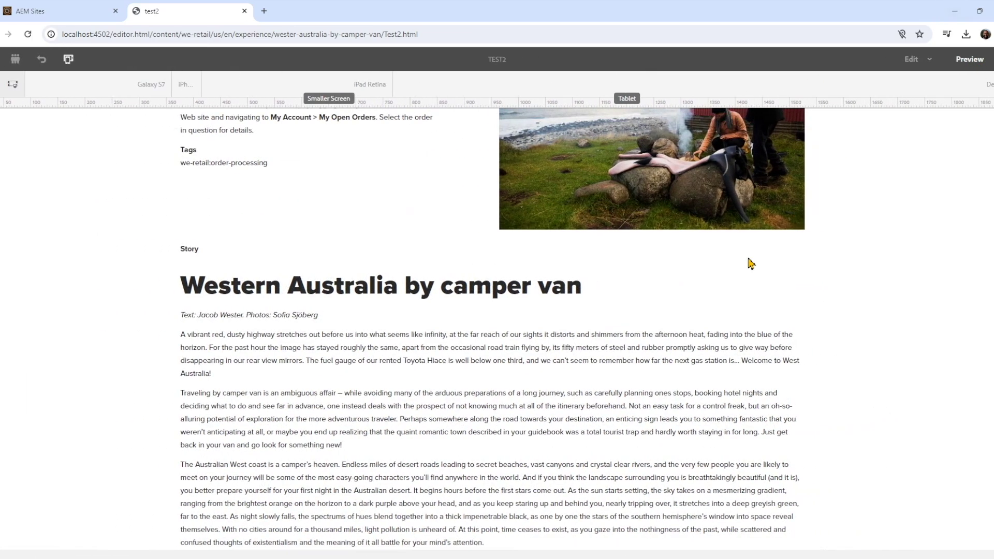
scroll(736, 263, "up", 15)
scroll(730, 273, "down", 9)
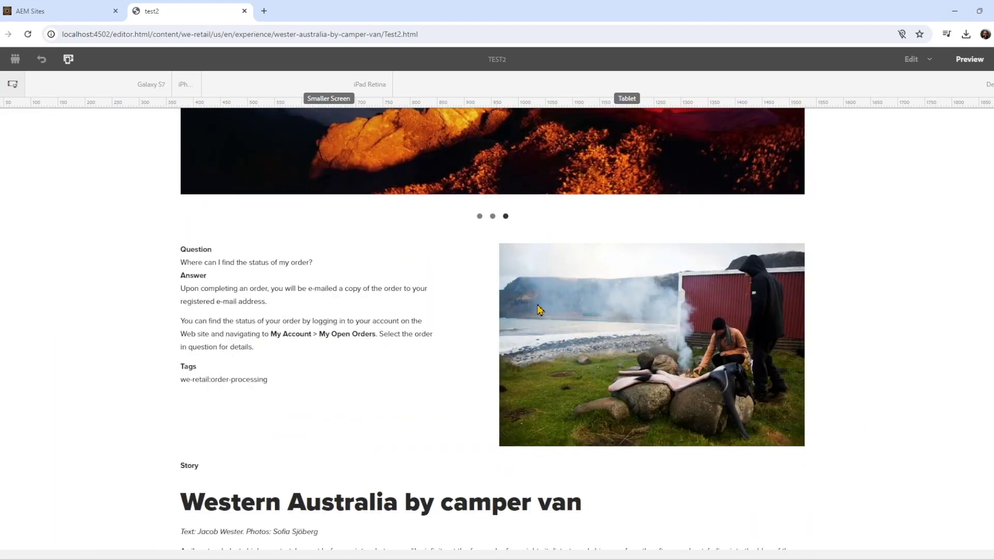
scroll(637, 382, "down", 5)
scroll(648, 114, "up", 7)
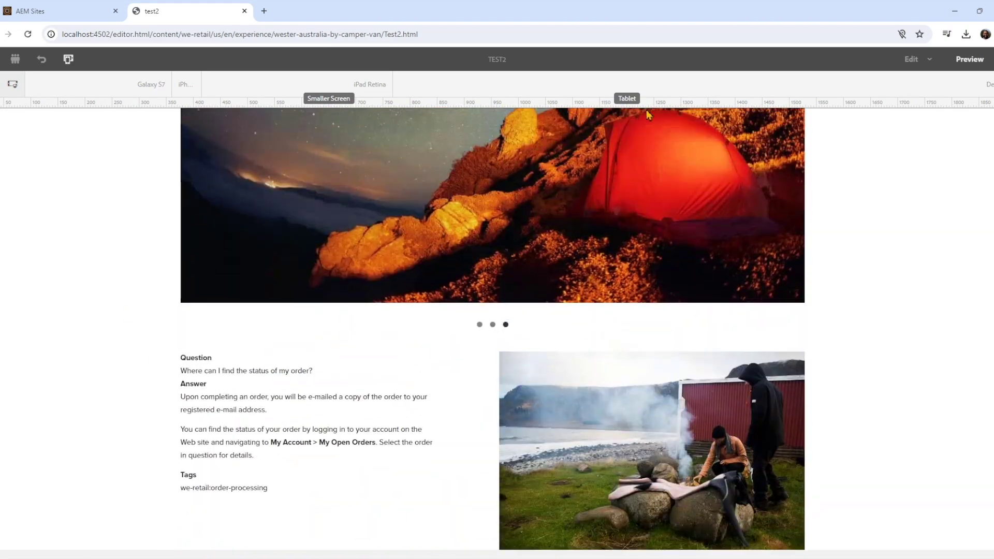
Step: Preview the page at iPad Retina width and scroll to check its layout
left_click(367, 84)
scroll(284, 350, "down", 6)
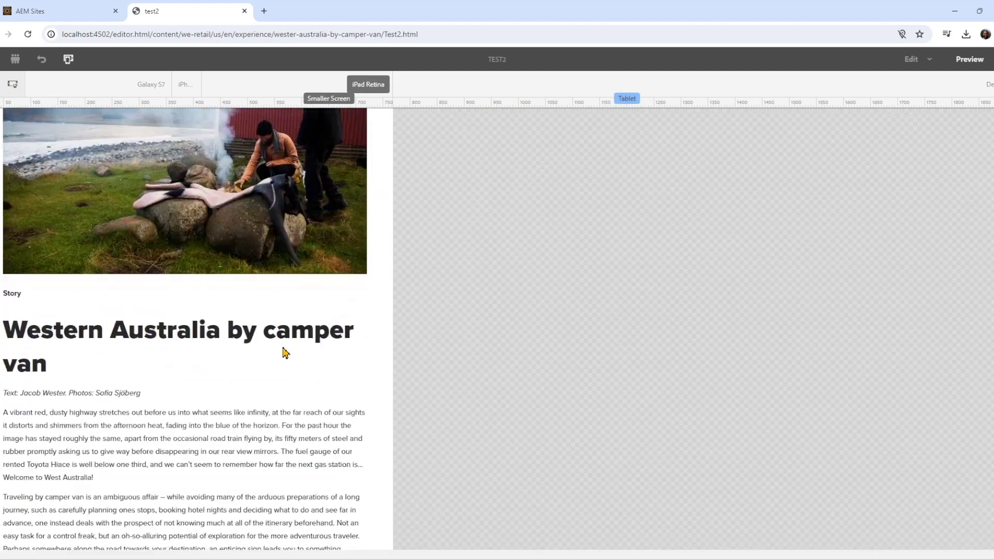
scroll(293, 319, "up", 1)
scroll(229, 337, "down", 8)
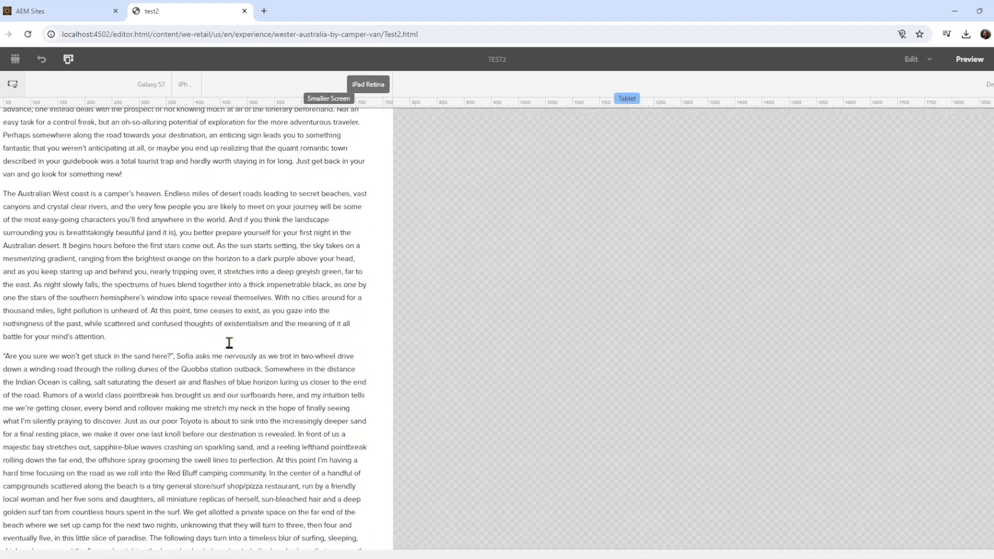
scroll(229, 339, "up", 12)
scroll(229, 341, "up", 3)
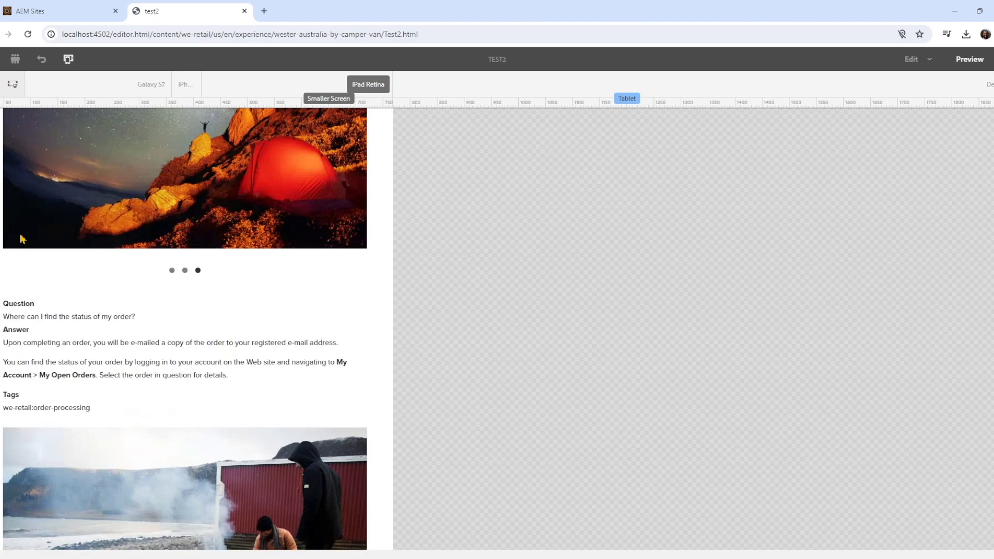
Step: Narrow the preview to iPhone 8 Plus width, with FAQ text stacked above the camp-fire photo
left_click(182, 85)
scroll(44, 345, "down", 1)
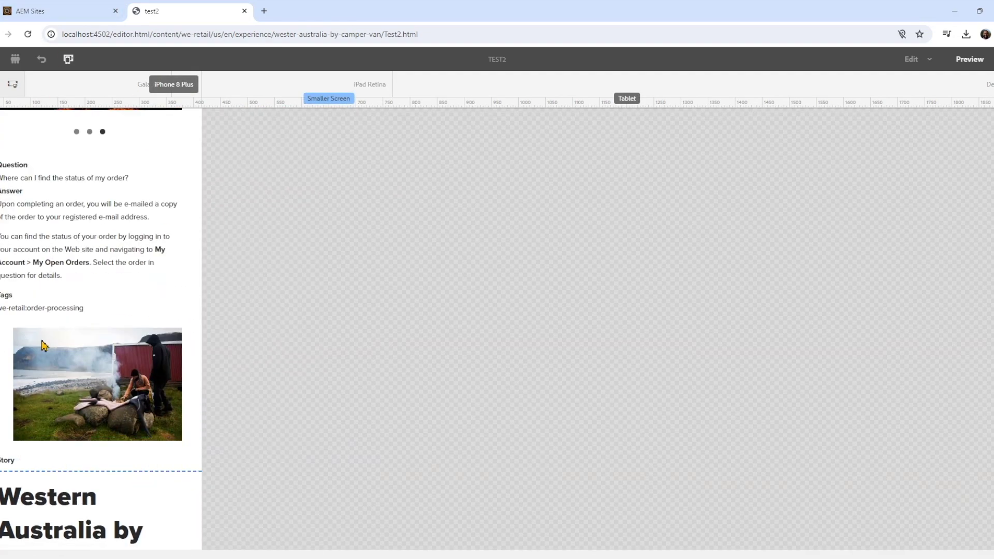
scroll(46, 357, "down", 2)
scroll(44, 352, "up", 4)
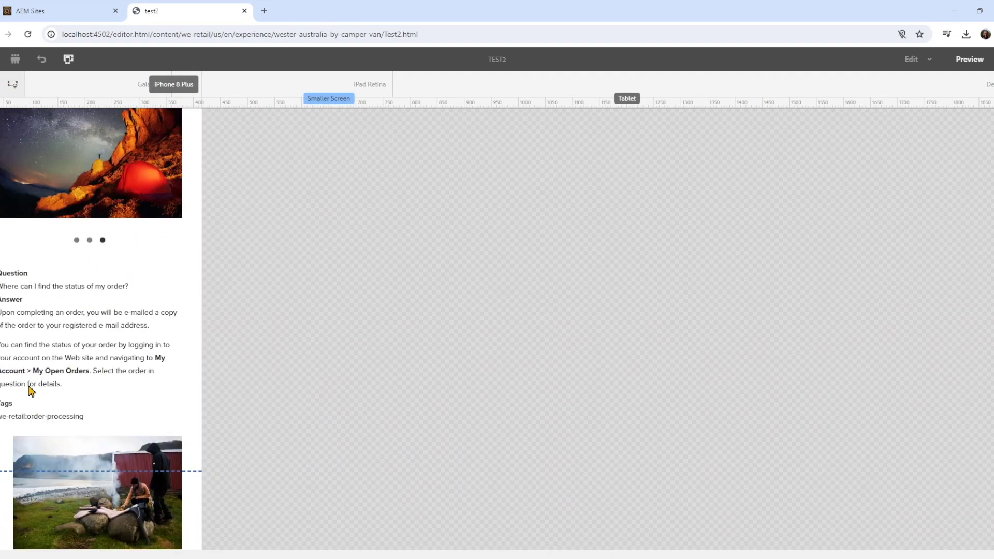
Step: Show the side panel, select the camp image and stretch it slightly wider to the left
left_click(15, 58)
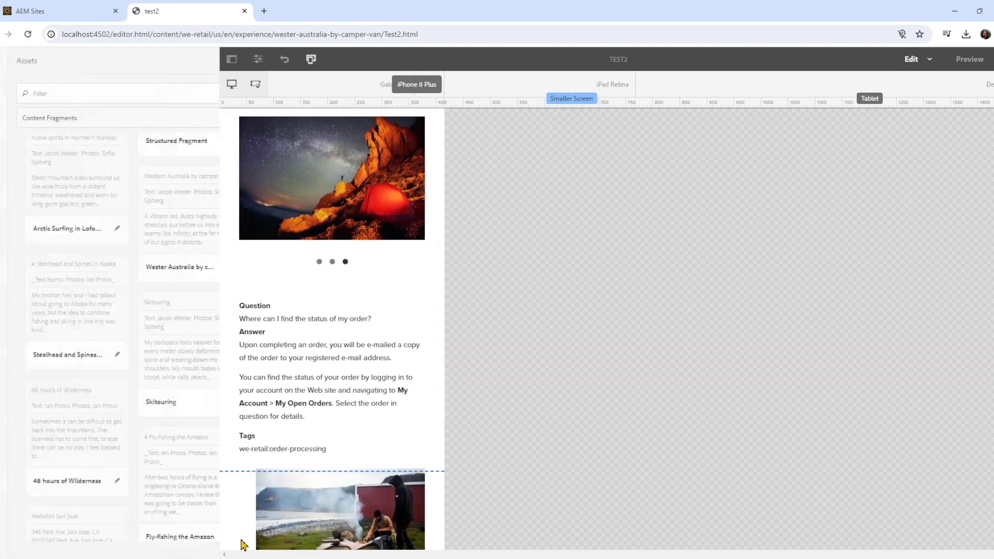
scroll(324, 330, "down", 3)
left_click(317, 311)
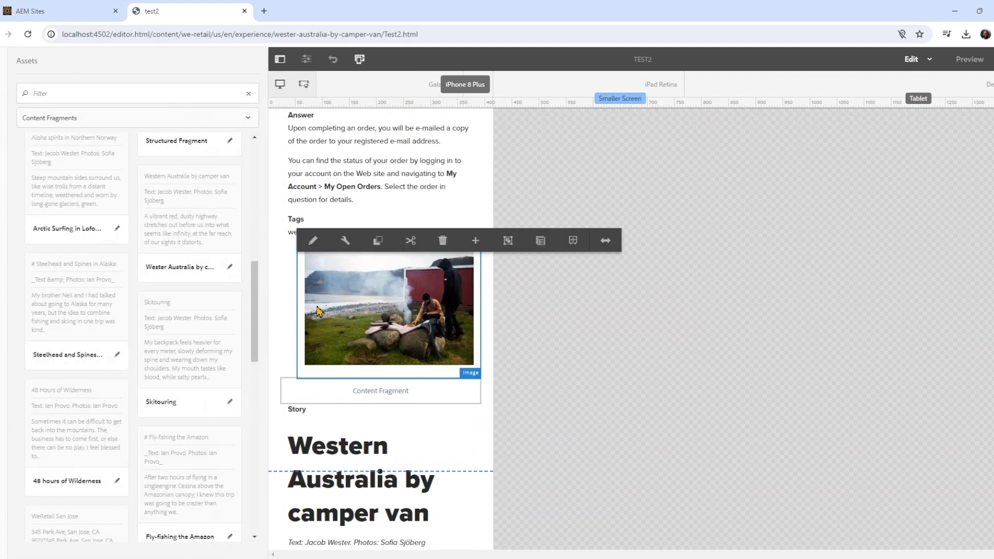
left_click(605, 240)
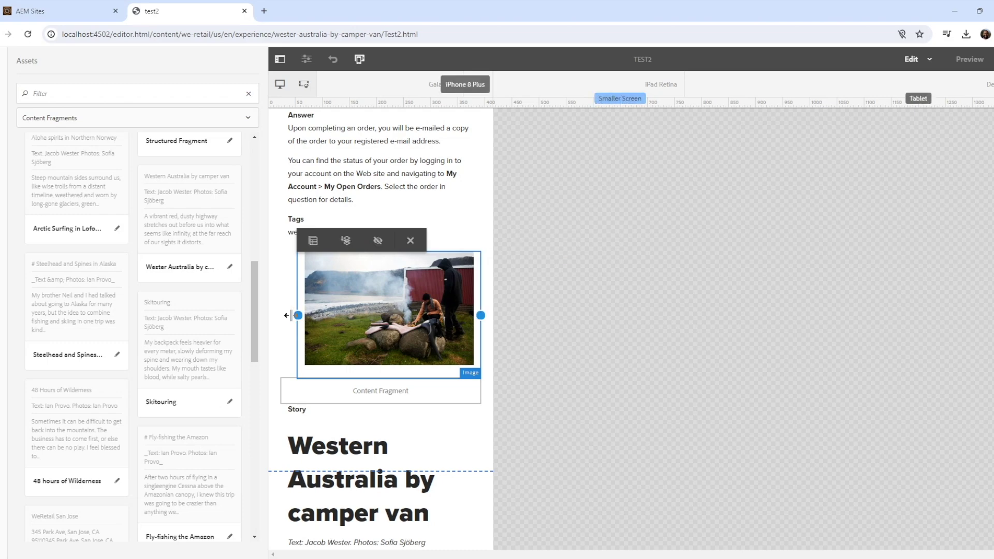
left_click_drag(297, 316, 282, 310)
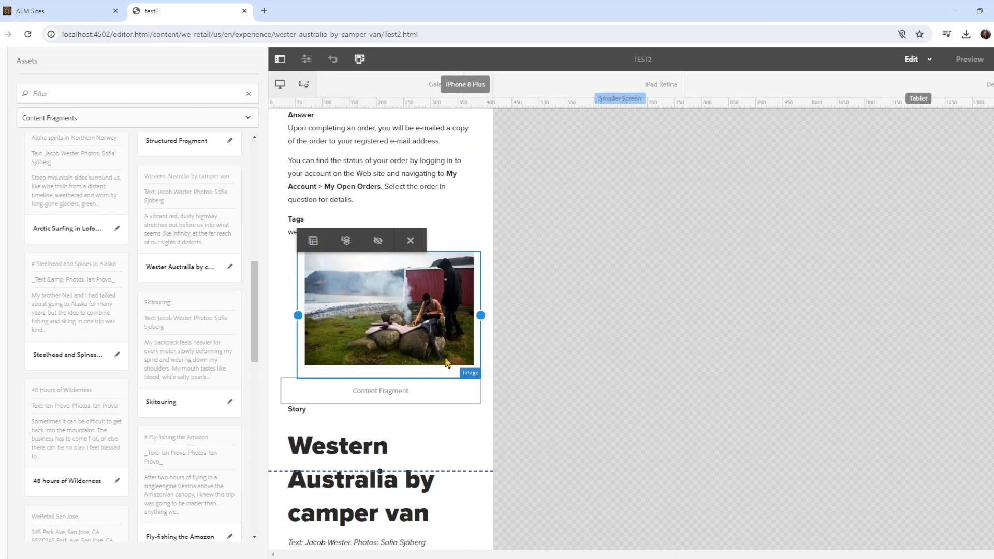
left_click(425, 204)
Step: Drag the camp image's left handle further so it spans the full column width
left_click(317, 311)
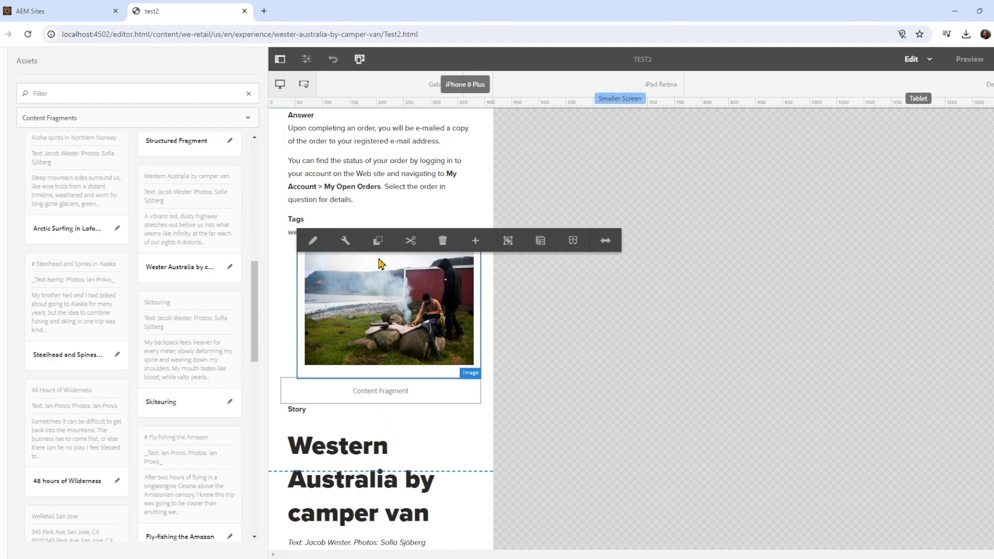
left_click(600, 242)
left_click_drag(298, 312, 240, 327)
left_click(554, 302)
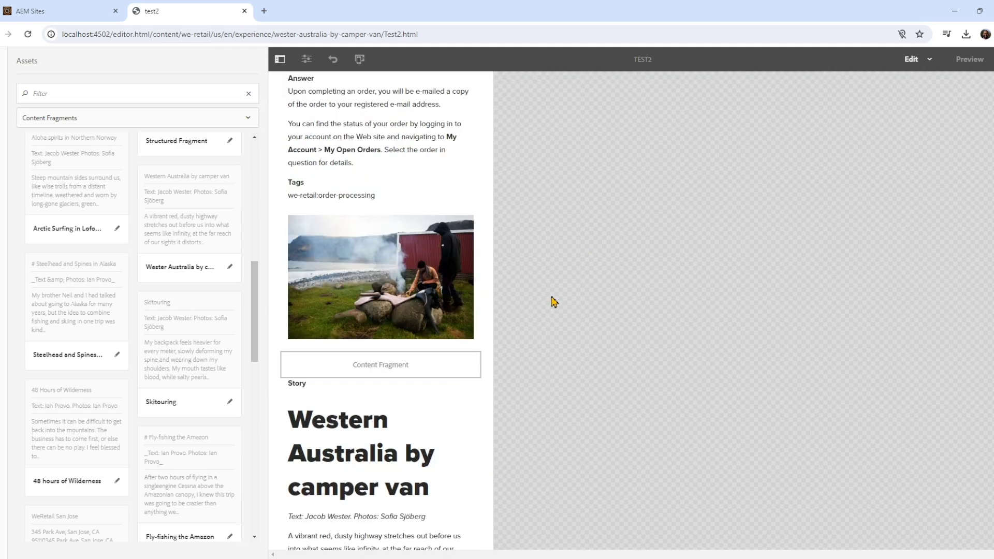
scroll(553, 357, "down", 4)
scroll(554, 395, "up", 14)
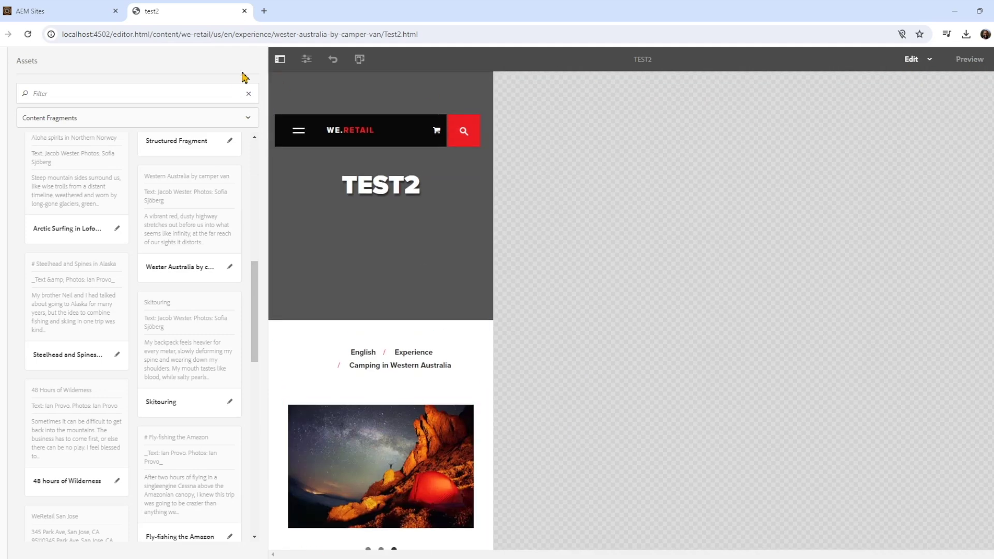
left_click(306, 60)
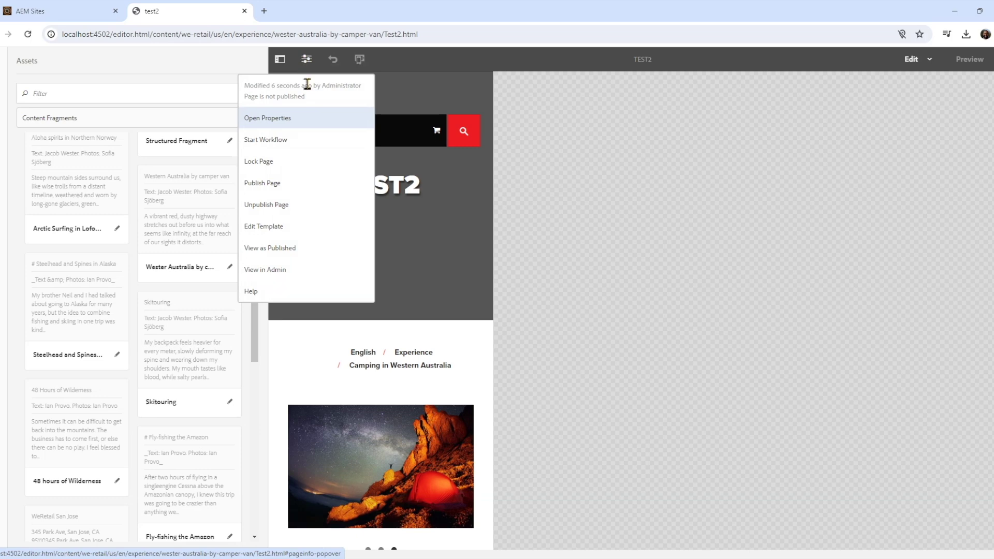
Step: Choose View as Published to open TEST2 in a new browser tab
left_click(295, 248)
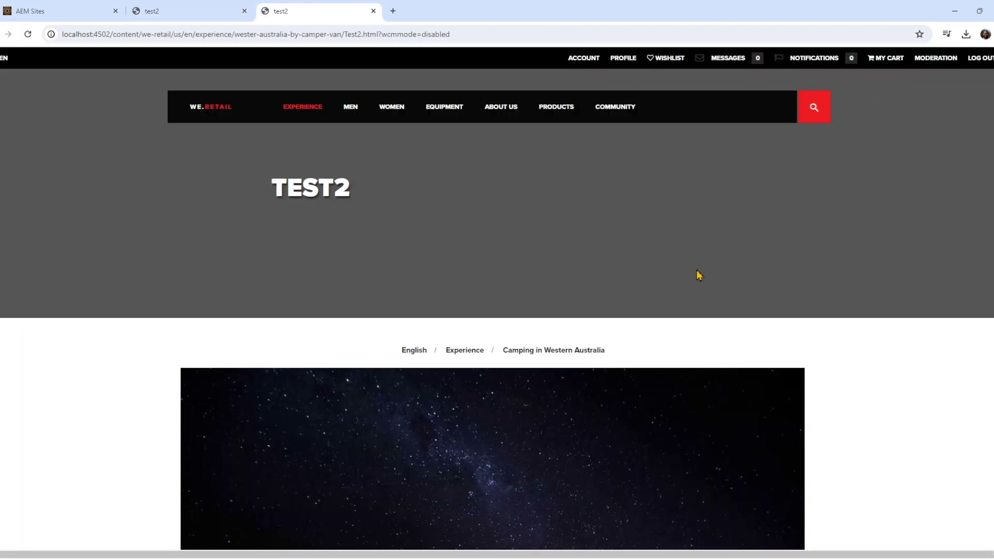
scroll(592, 363, "down", 9)
scroll(595, 373, "down", 15)
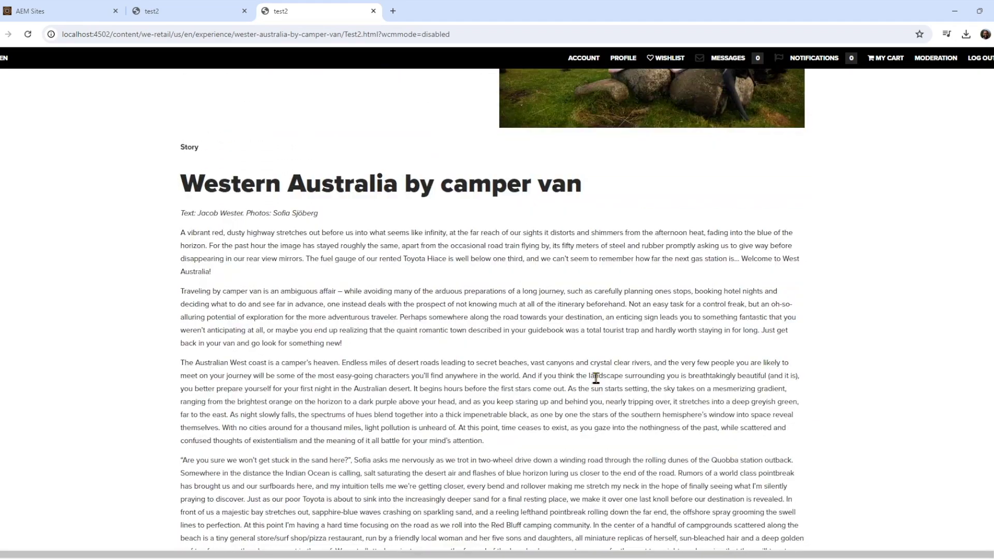
scroll(598, 382, "up", 20)
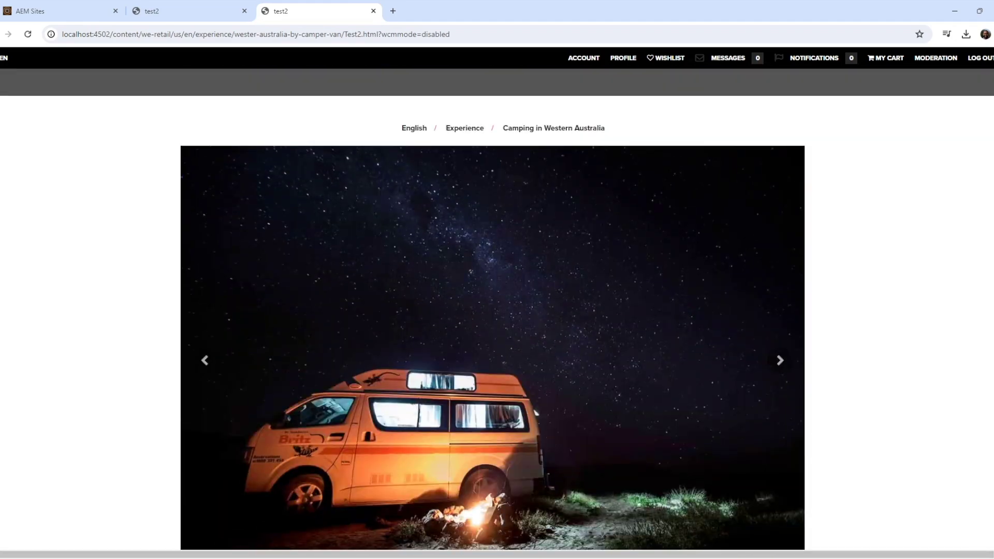
double_click(924, 14)
left_click_drag(899, 16, 717, 41)
left_click(825, 134)
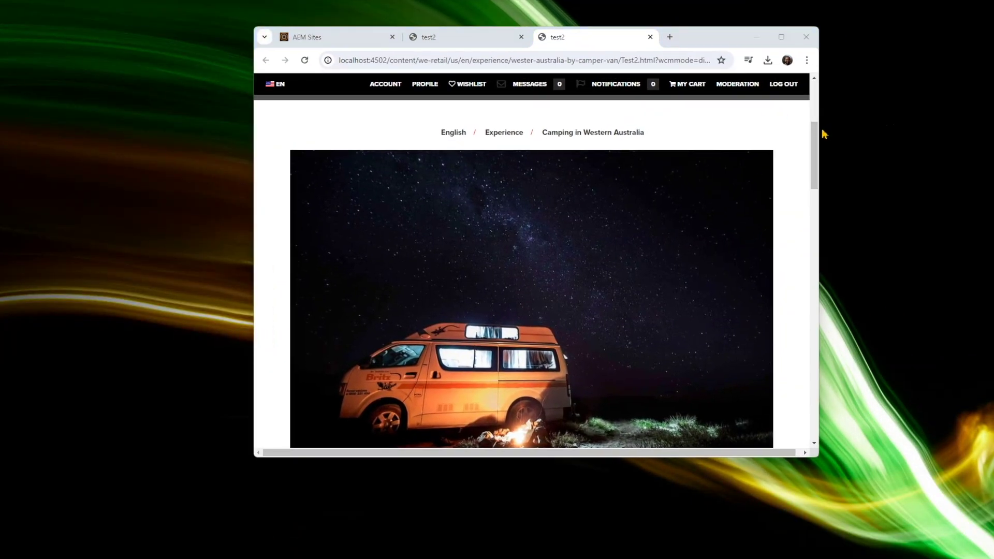
left_click_drag(823, 130, 510, 148)
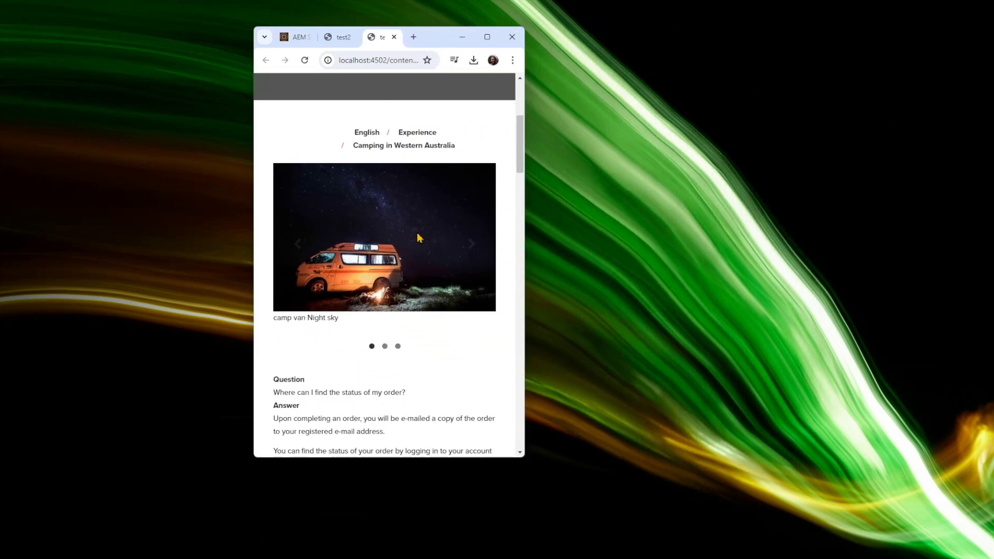
scroll(357, 332, "down", 7)
scroll(359, 334, "up", 5)
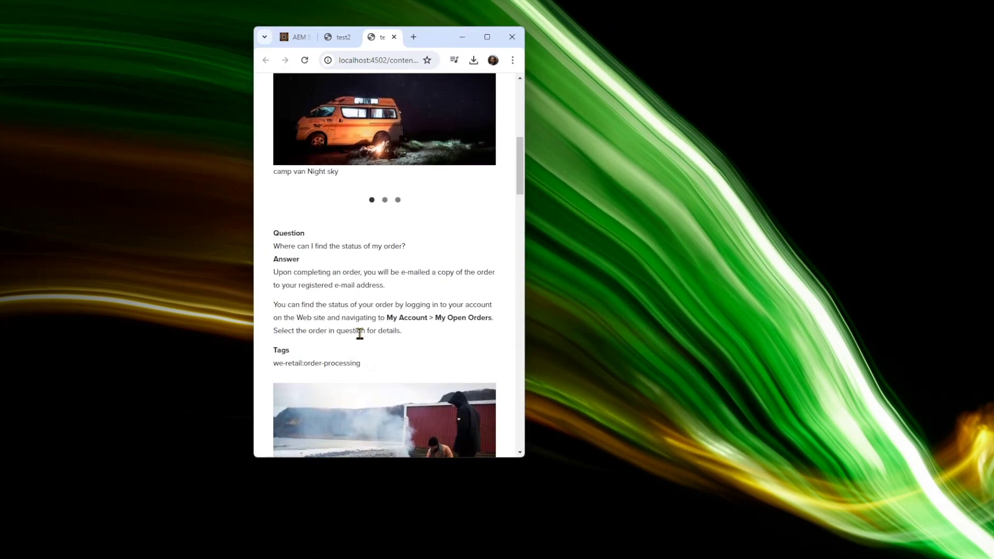
scroll(359, 334, "up", 5)
left_click(488, 37)
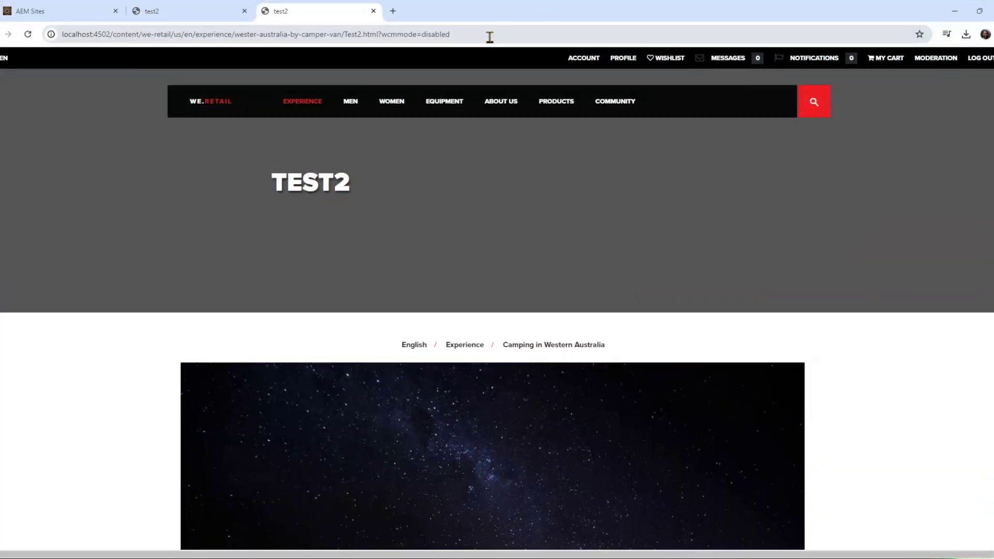
right_click(695, 196)
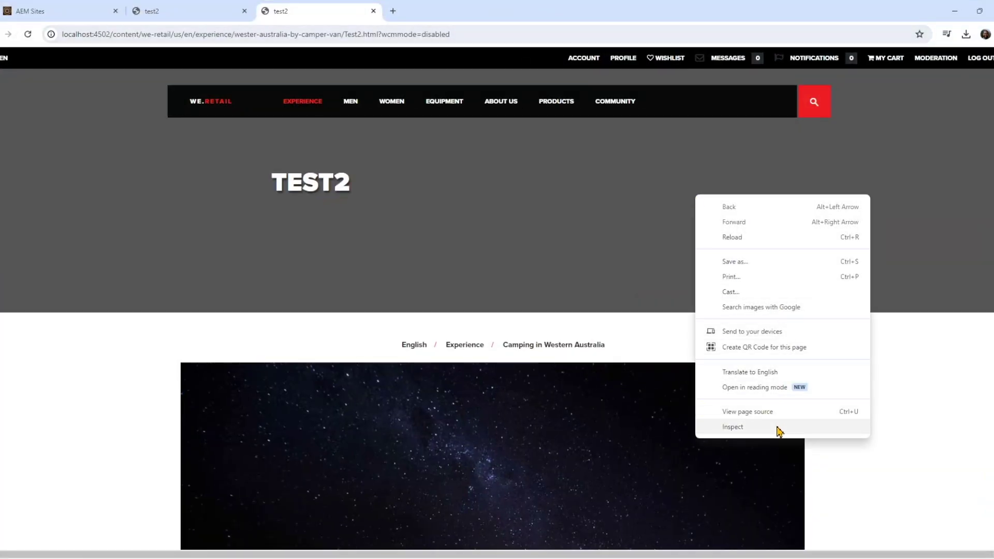
left_click(779, 428)
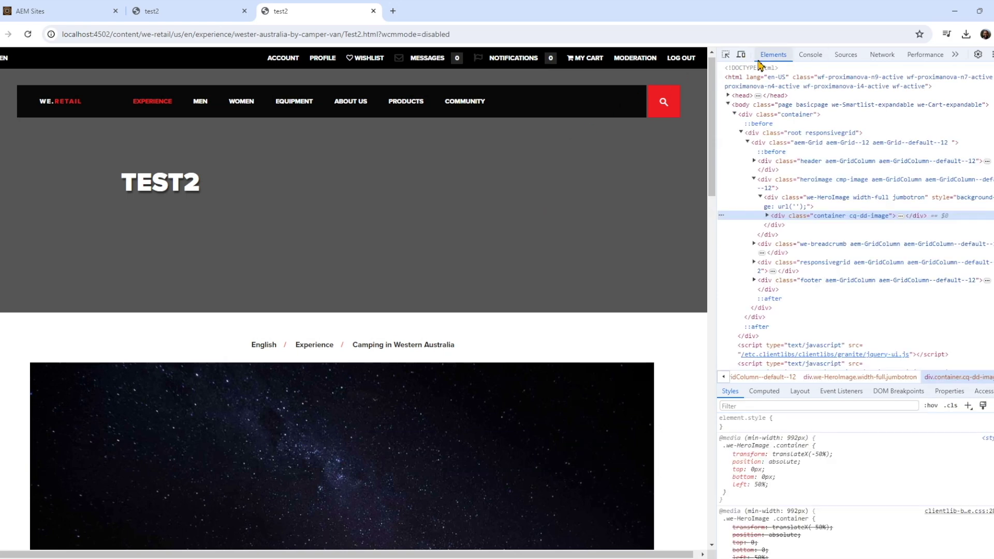
left_click(741, 55)
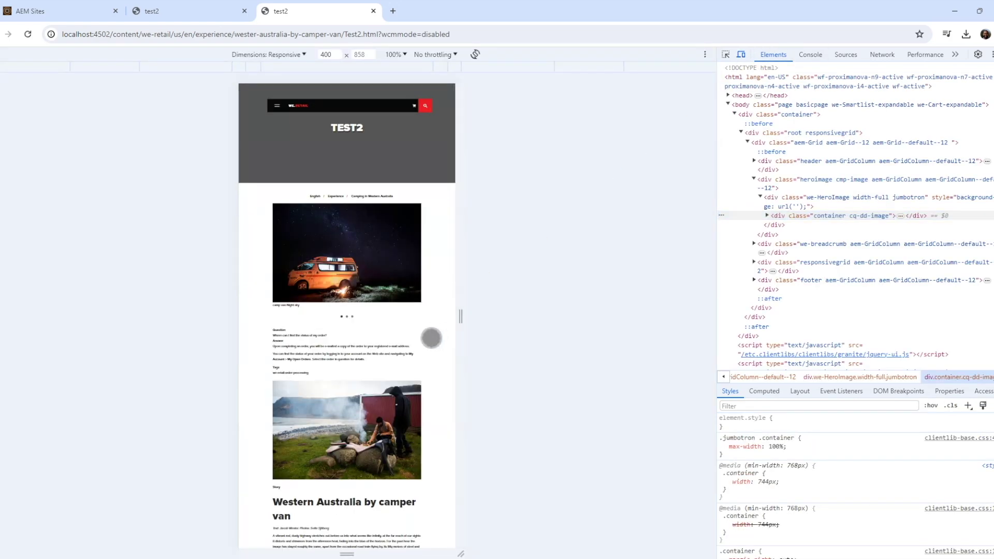
scroll(457, 326, "down", 7)
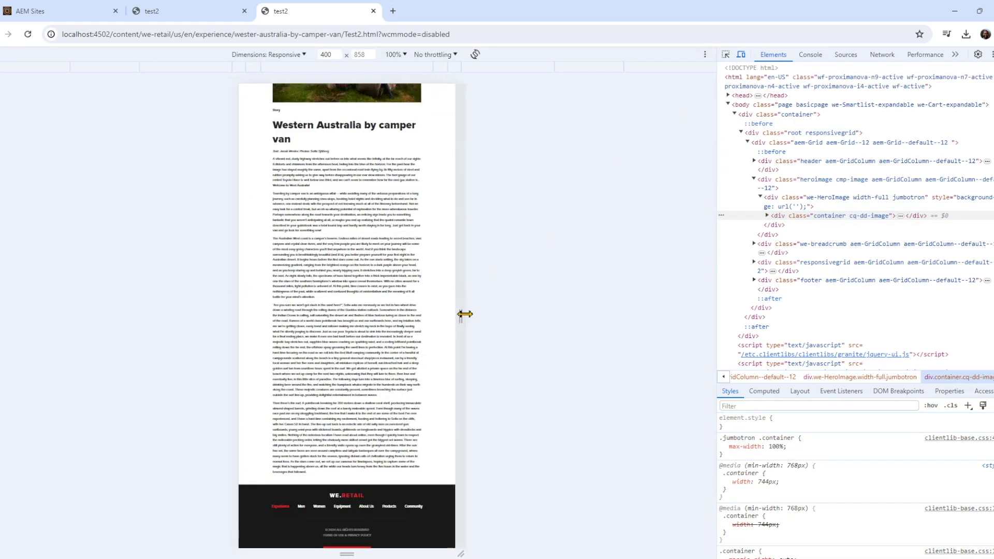
mouse_move(460, 315)
left_mouse_down()
mouse_move(712, 310)
mouse_move(470, 320)
left_mouse_up()
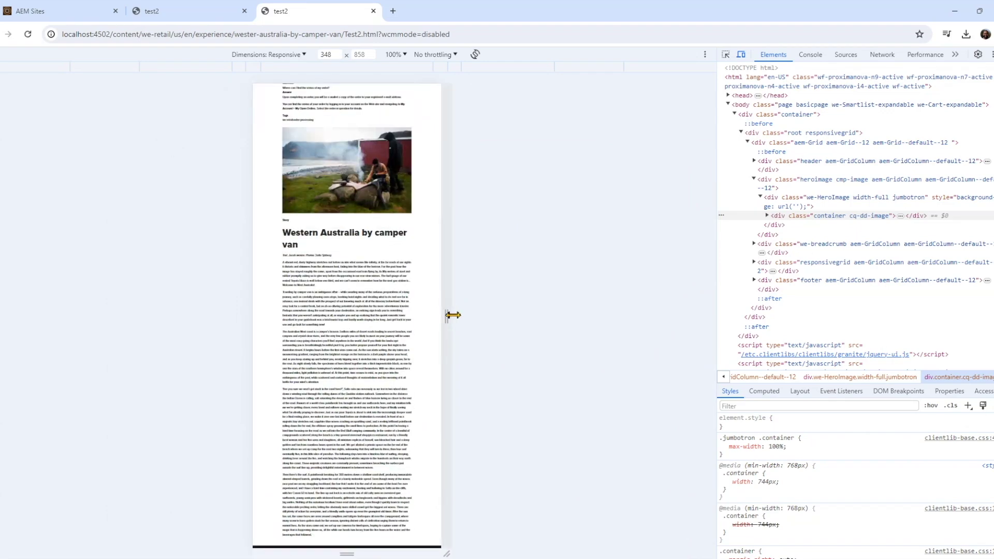
left_click_drag(452, 315, 493, 325)
scroll(408, 377, "up", 10)
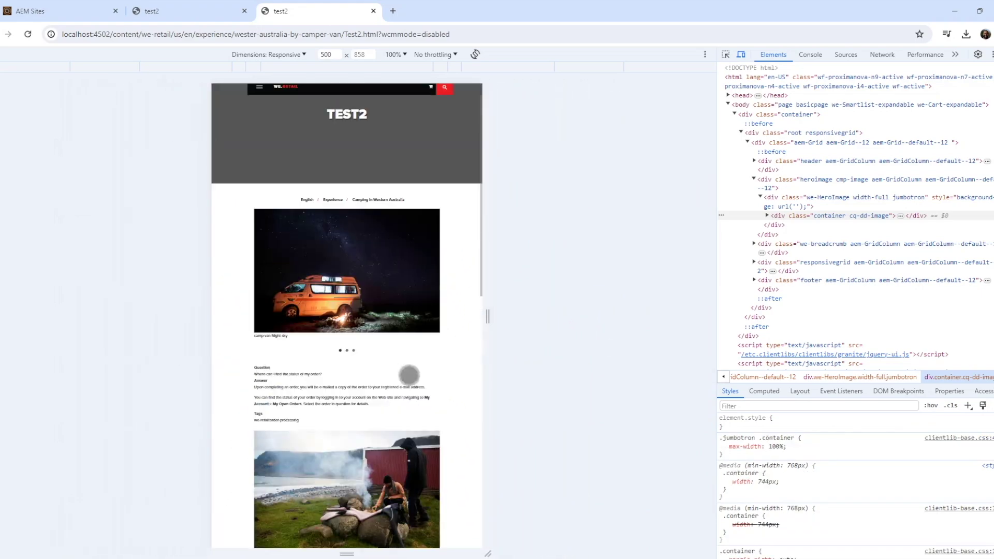
scroll(408, 370, "down", 15)
scroll(441, 360, "up", 12)
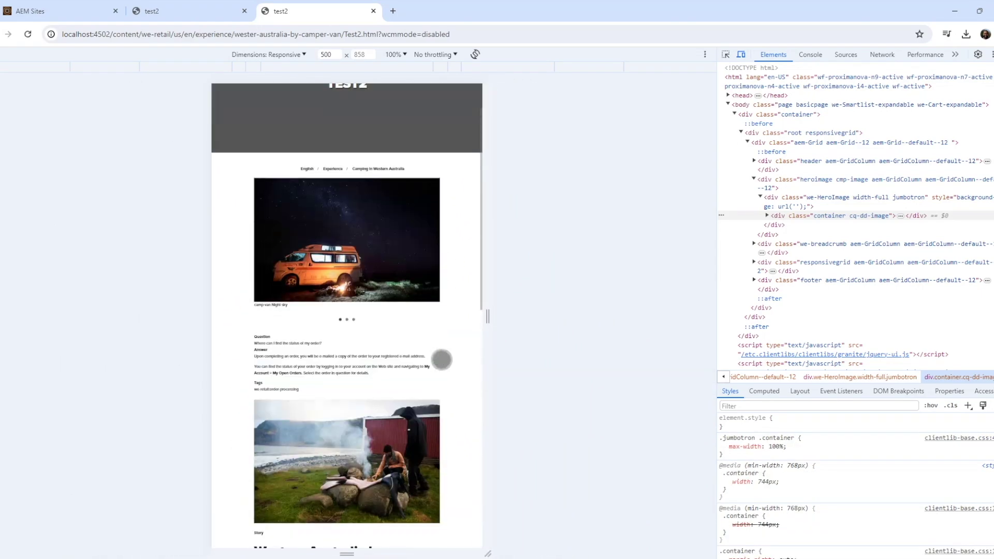
scroll(441, 359, "down", 5)
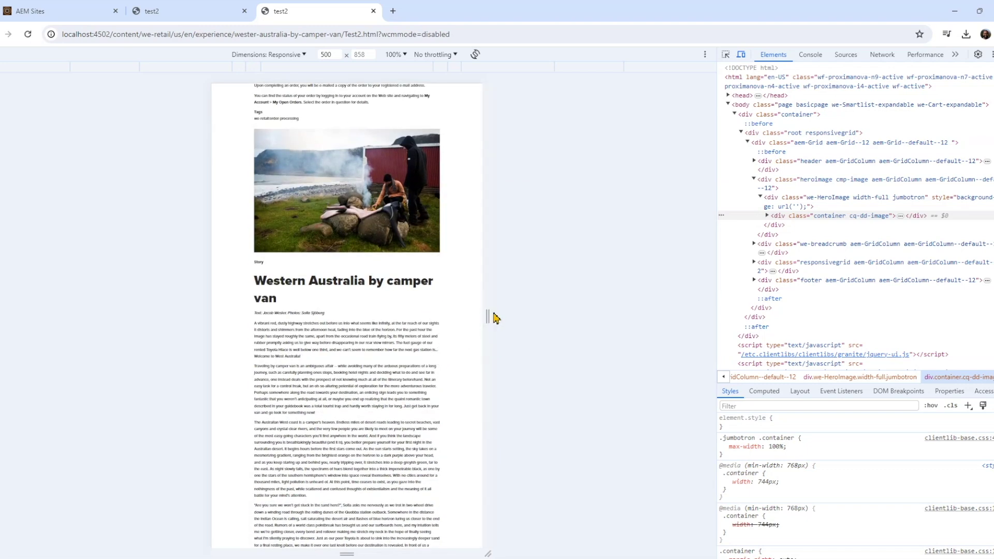
left_click_drag(489, 315, 692, 317)
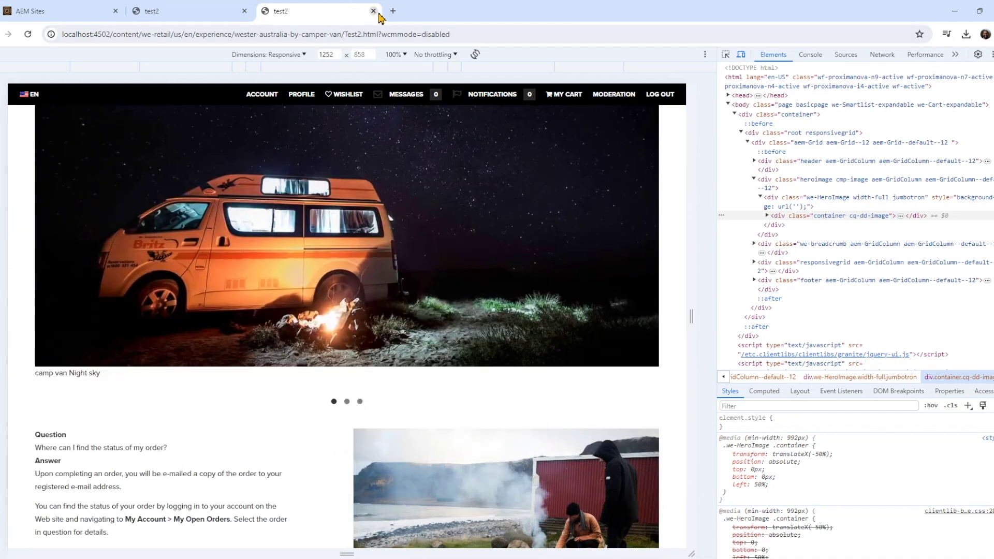
key("F12")
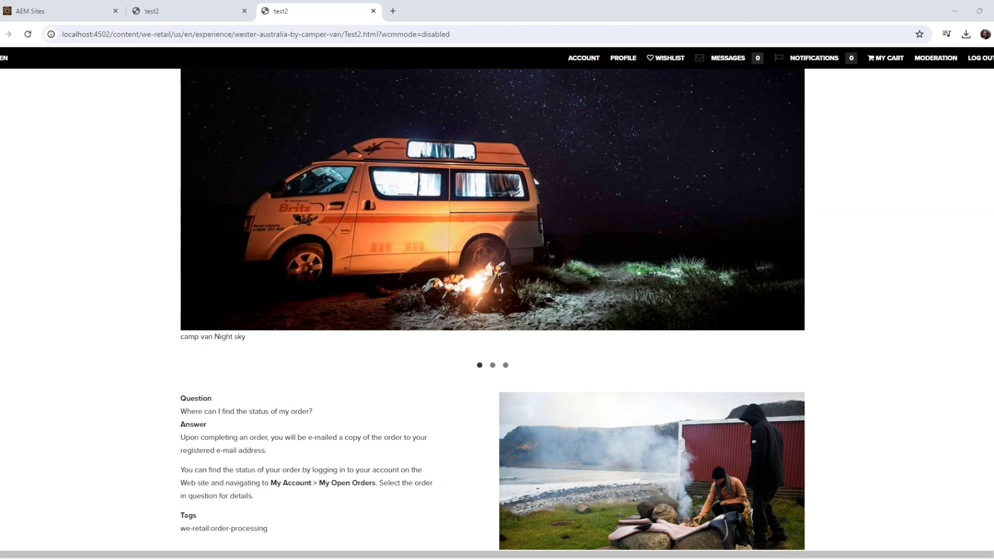
Step: Cycle through the editor, Sites and published tabs, then close the published and editor TEST2 tabs
left_click(218, 16)
left_click(67, 16)
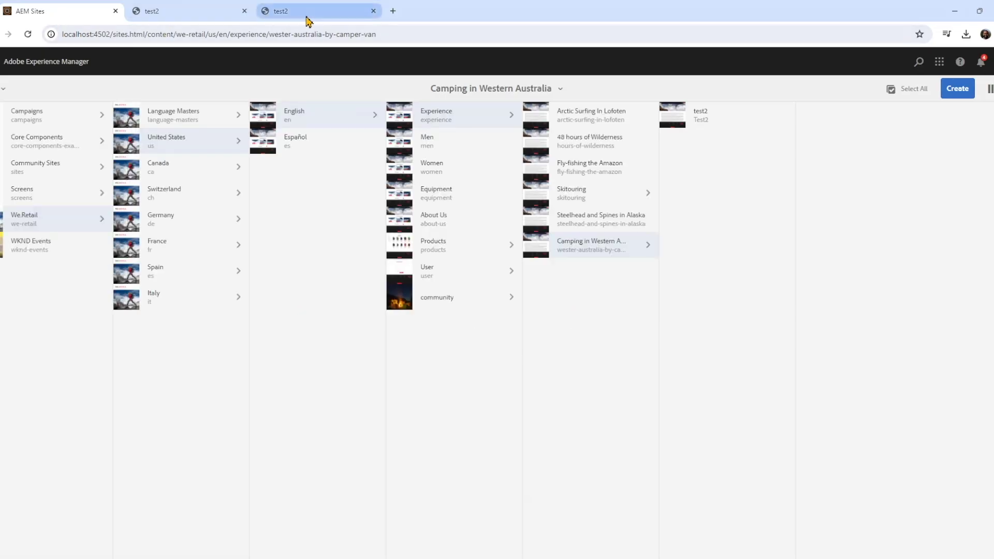
left_click(308, 21)
left_click(373, 12)
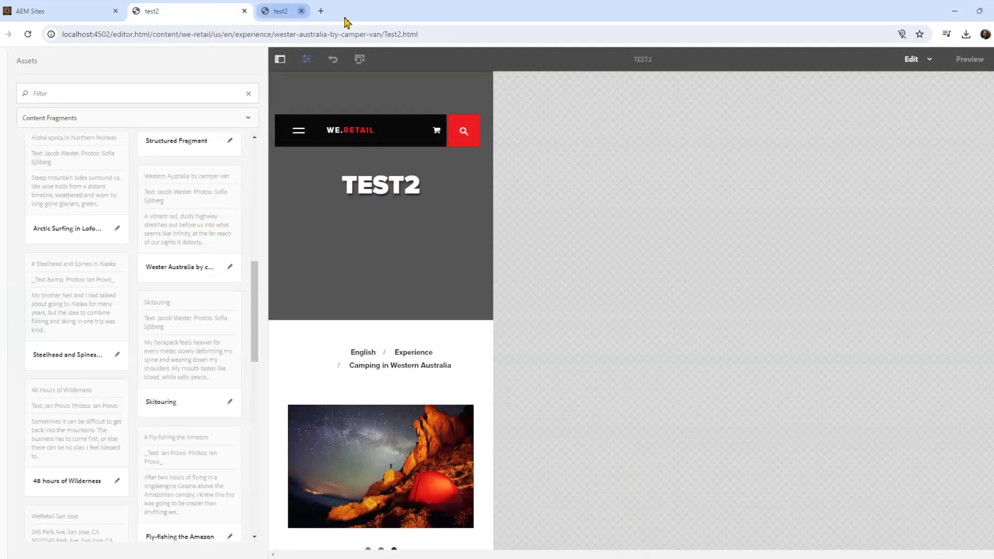
left_click(245, 11)
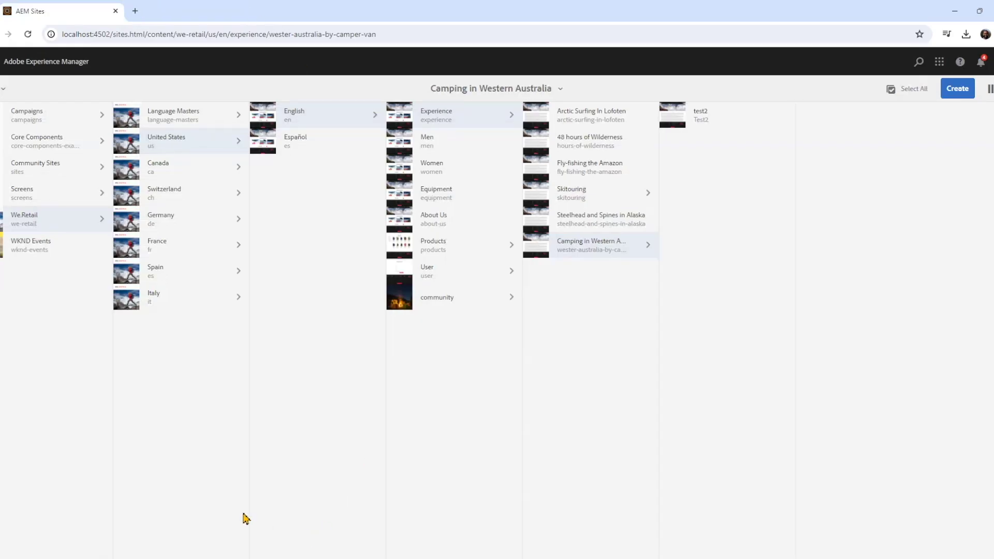